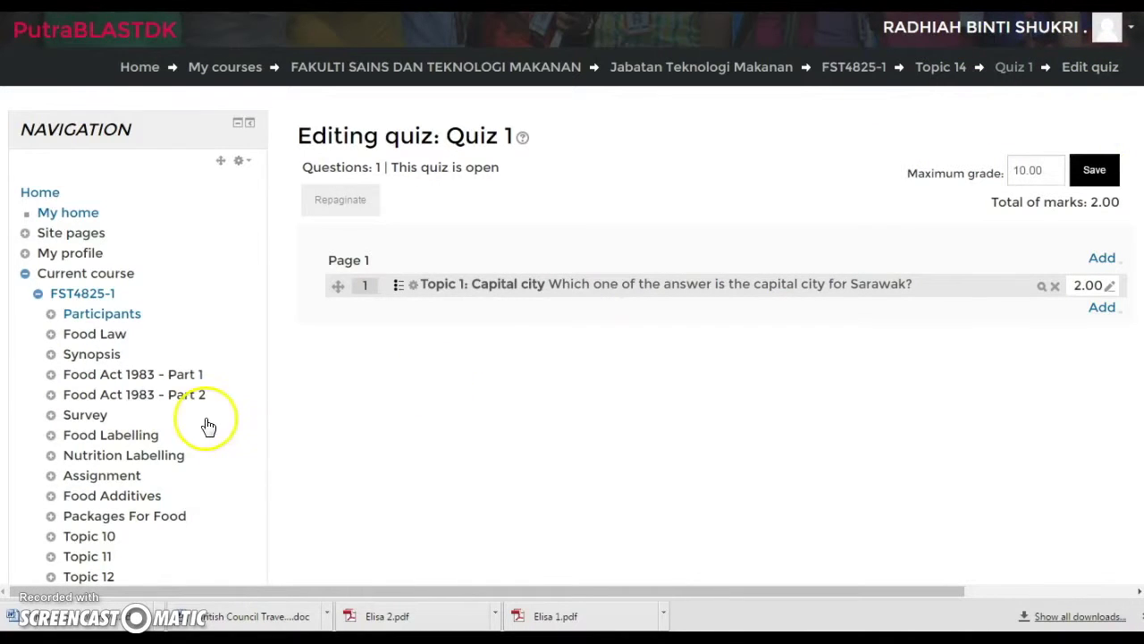
pyautogui.scroll(-3, 182, 456)
pyautogui.scroll(-6, 183, 457)
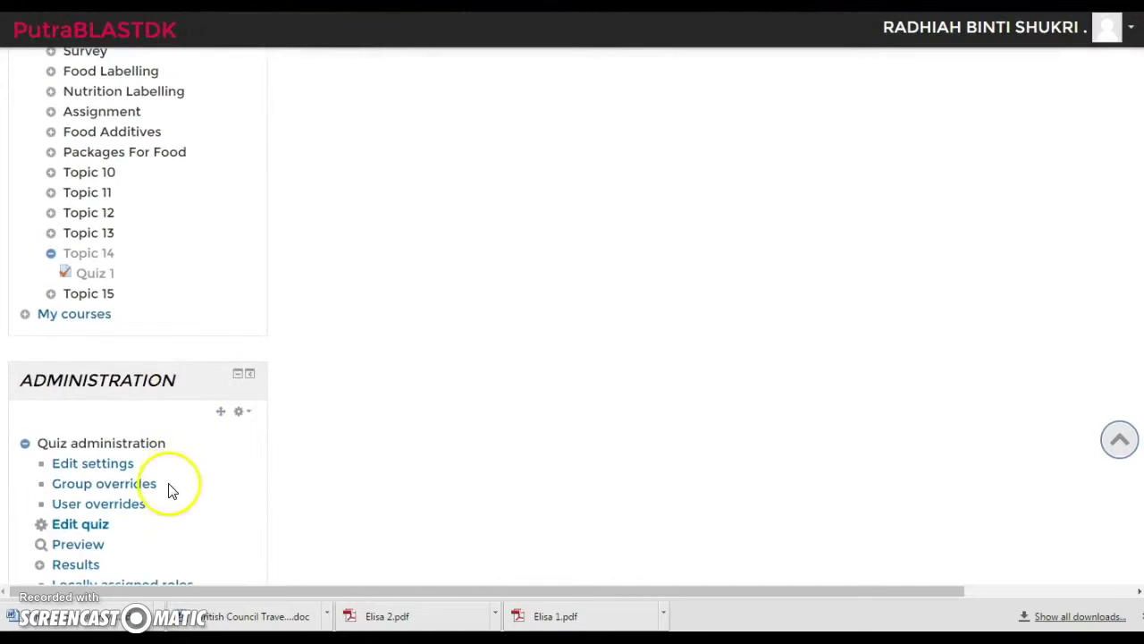
pyautogui.click(1119, 439)
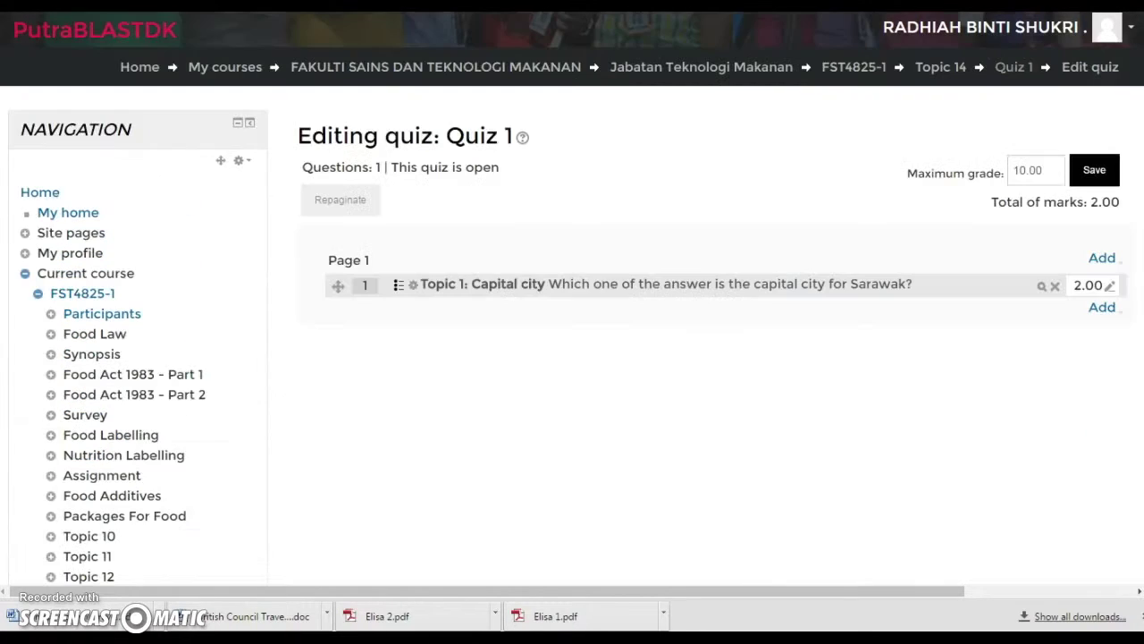
# Step: Add a new True/False question after the existing quiz question and name it "Capital city"
pyautogui.click(1100, 313)
pyautogui.click(1100, 313)
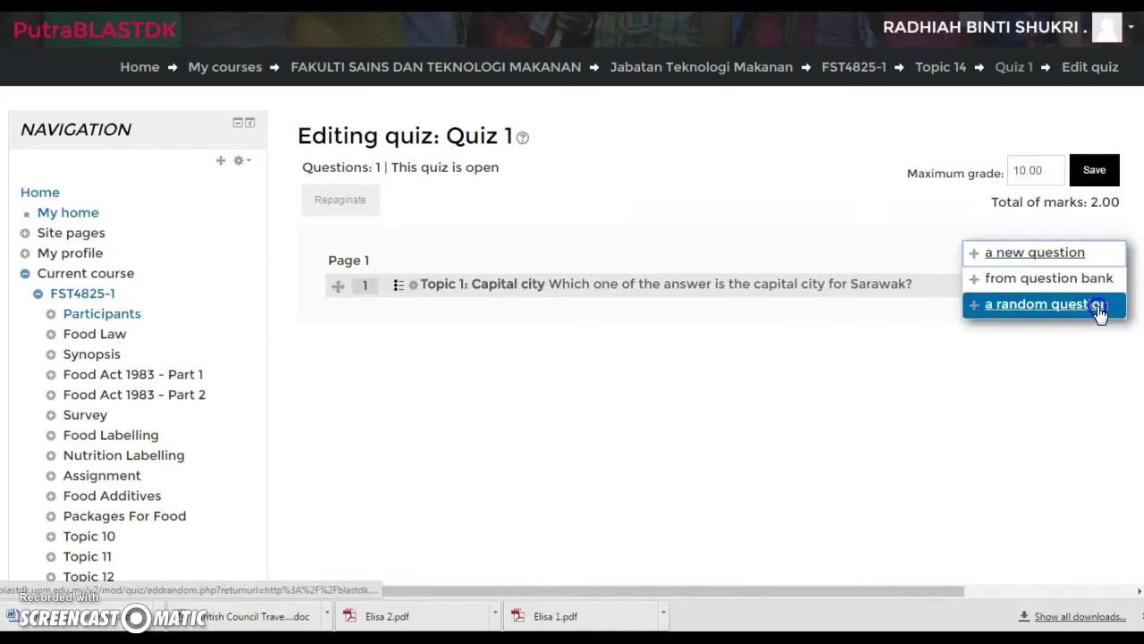
pyautogui.click(1040, 255)
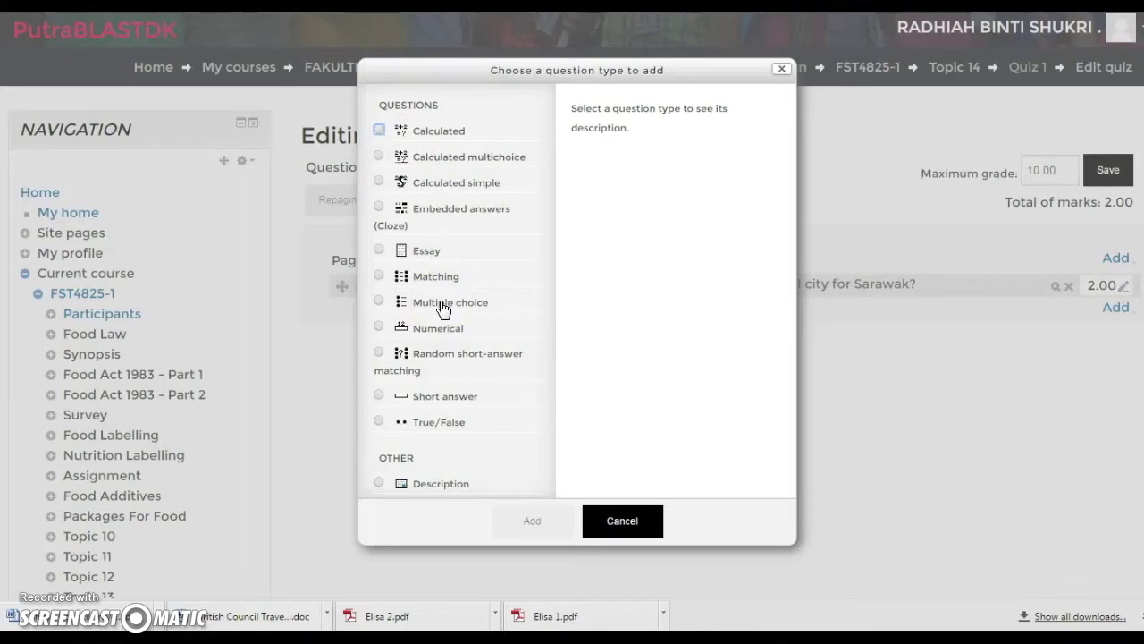
pyautogui.click(378, 421)
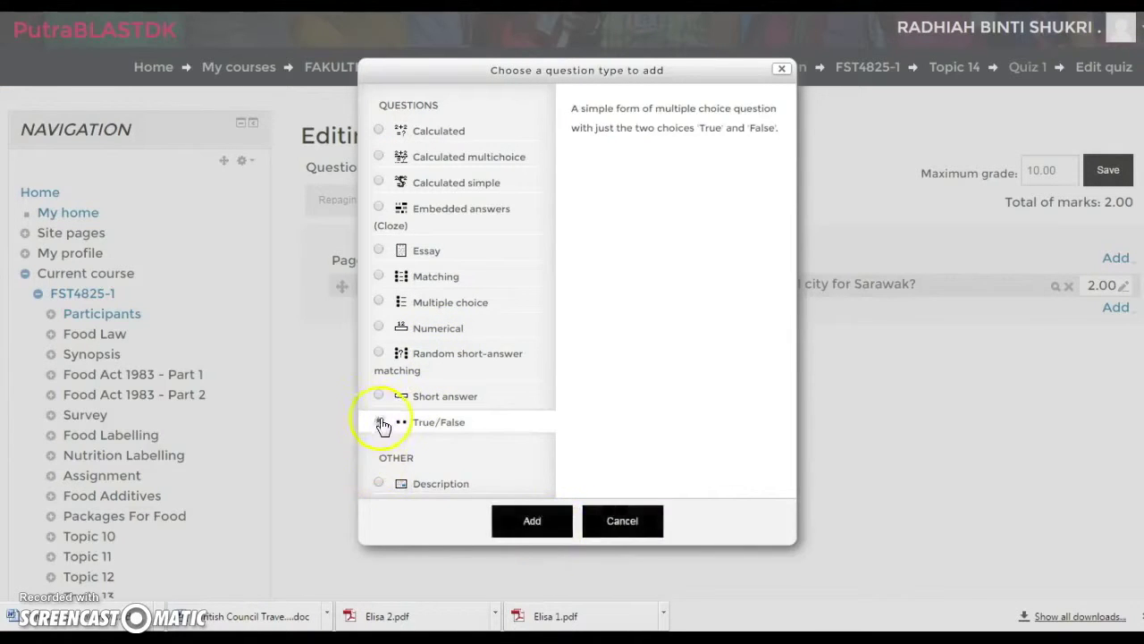
pyautogui.click(539, 520)
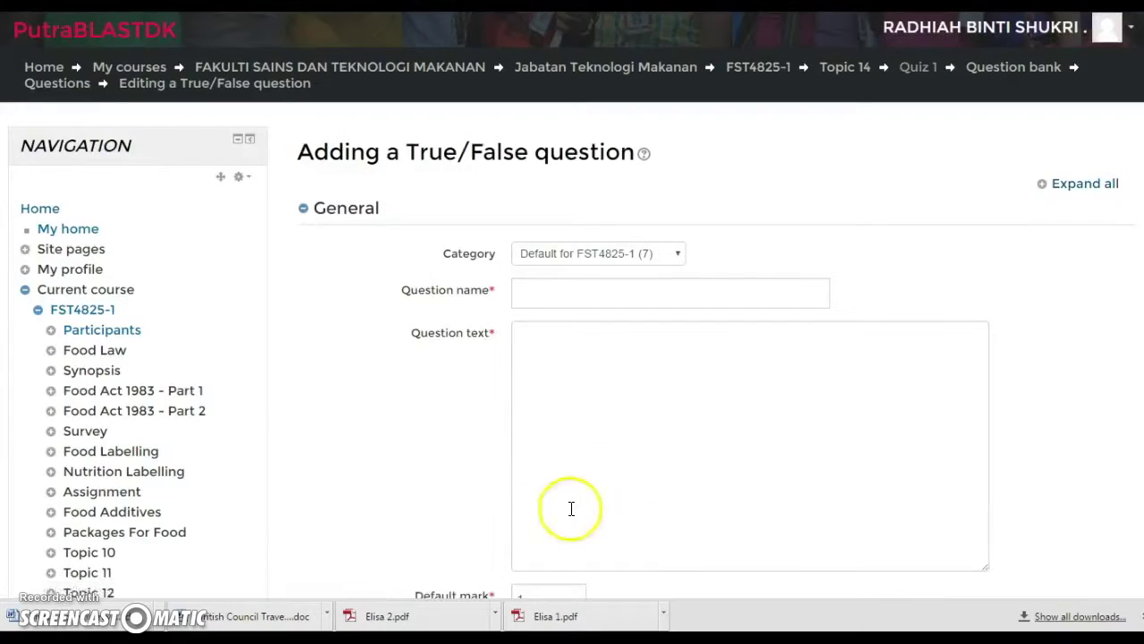
pyautogui.click(626, 299)
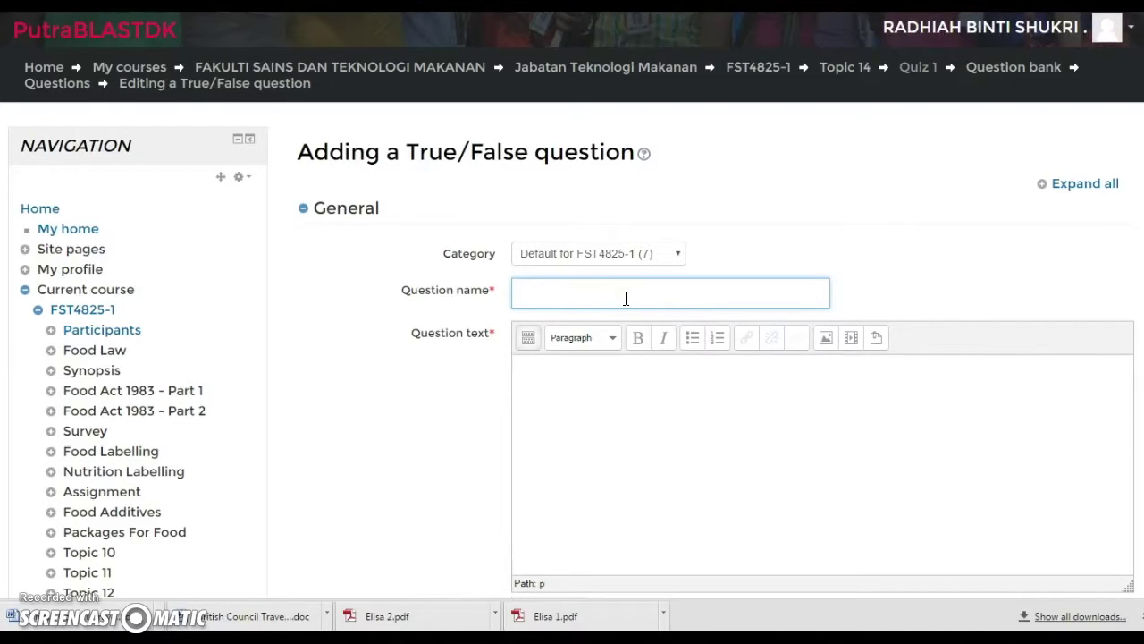
pyautogui.write('Capital city')
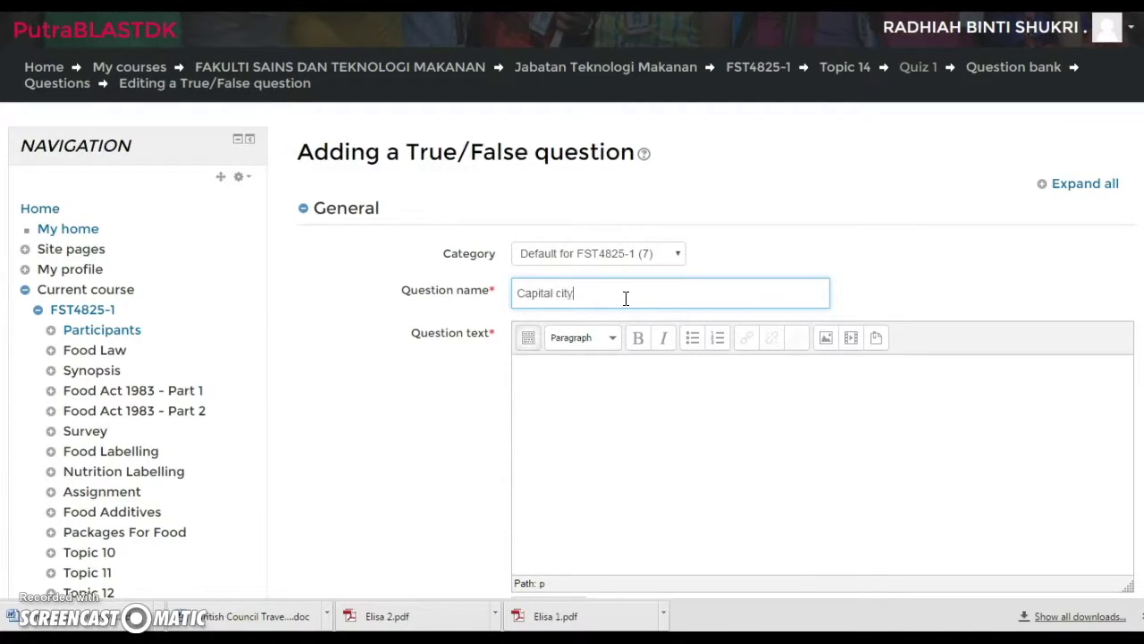
# Step: Enter the question text "Kota Kinabalu is the capital city of Sarawak." for the True/False question
pyautogui.click(602, 370)
pyautogui.scroll(-2, 603, 374)
pyautogui.scroll(-1, 603, 374)
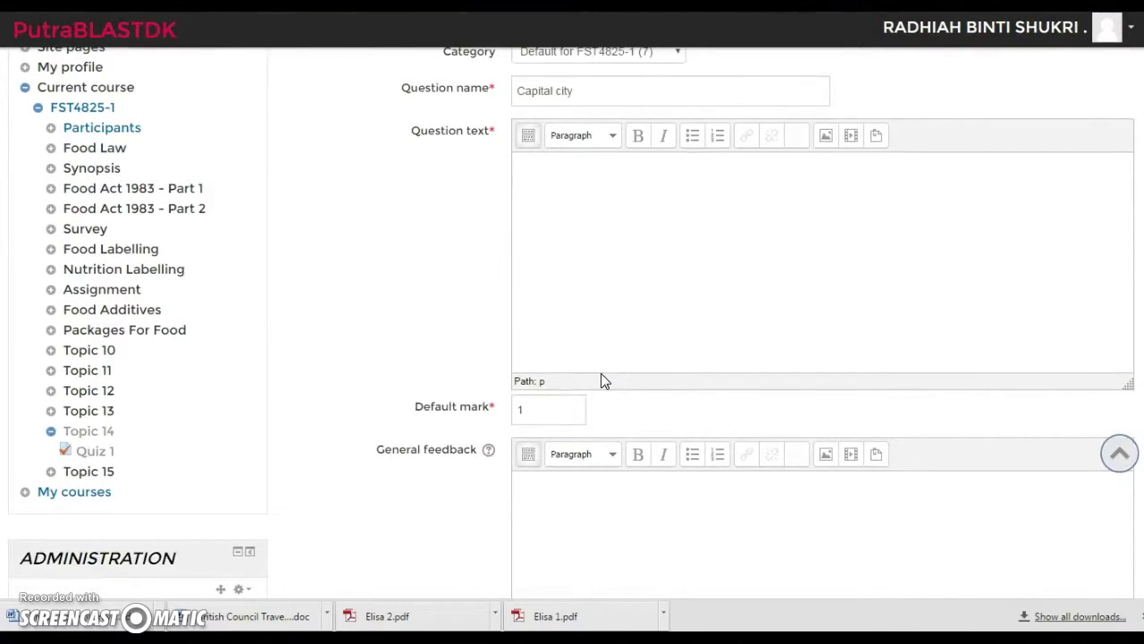
pyautogui.click(582, 319)
pyautogui.write('Kota Kinabalu is ')
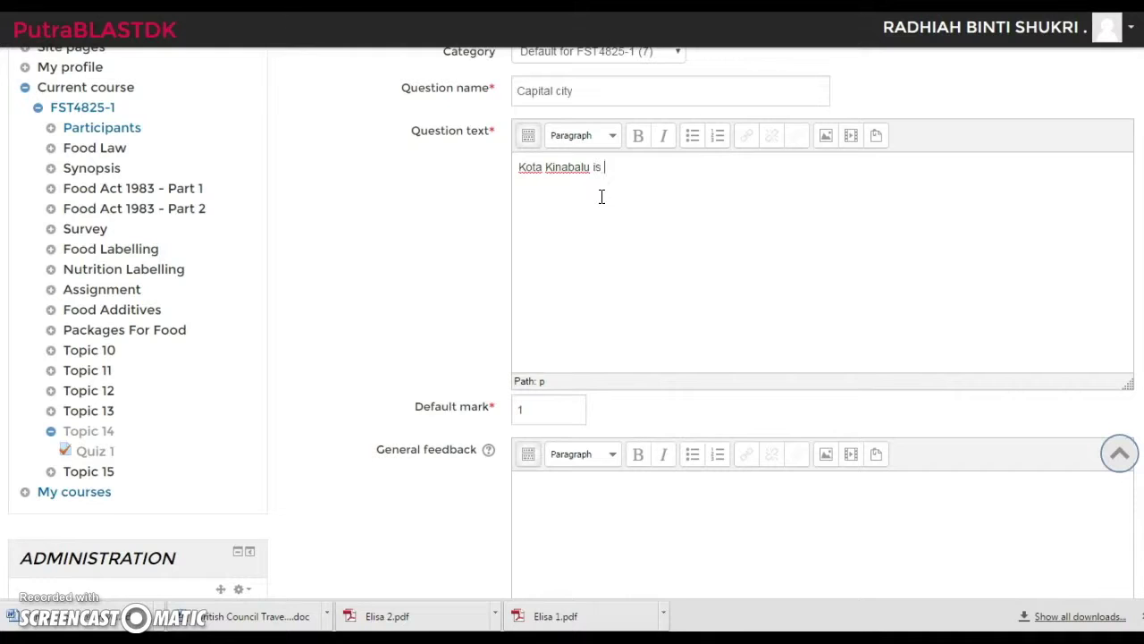
pyautogui.write('the')
pyautogui.write(' cao')
pyautogui.write('ital city ')
pyautogui.write('of ')
pyautogui.write('Sarawak.')
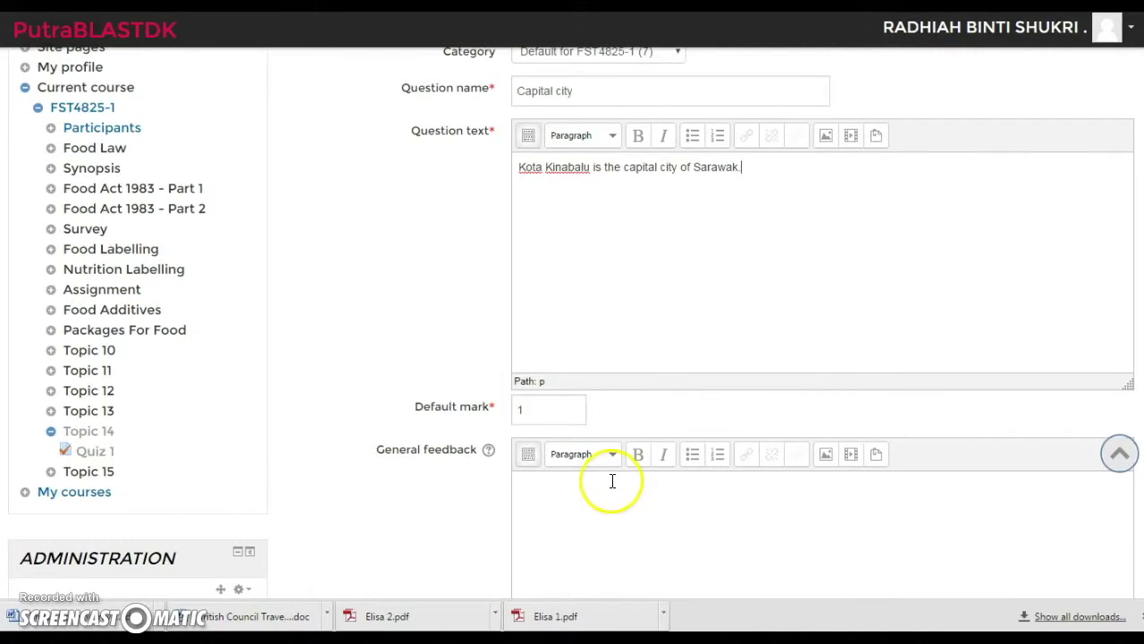
# Step: Keep False as the correct answer and save the True/False question to the quiz
pyautogui.scroll(-2, 613, 483)
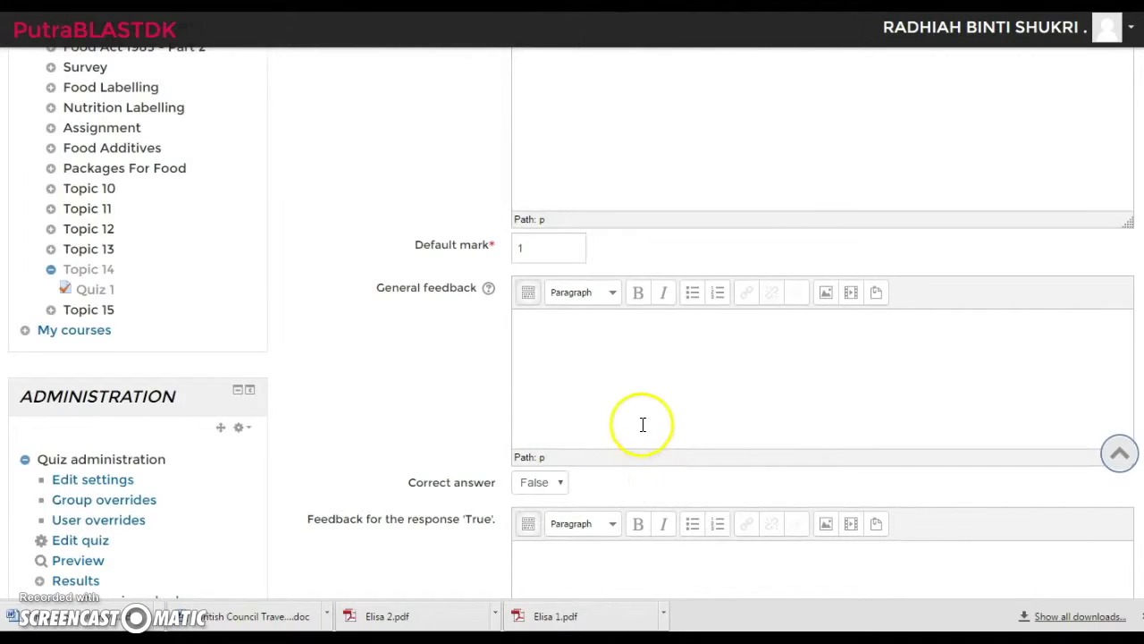
pyautogui.scroll(-1, 641, 424)
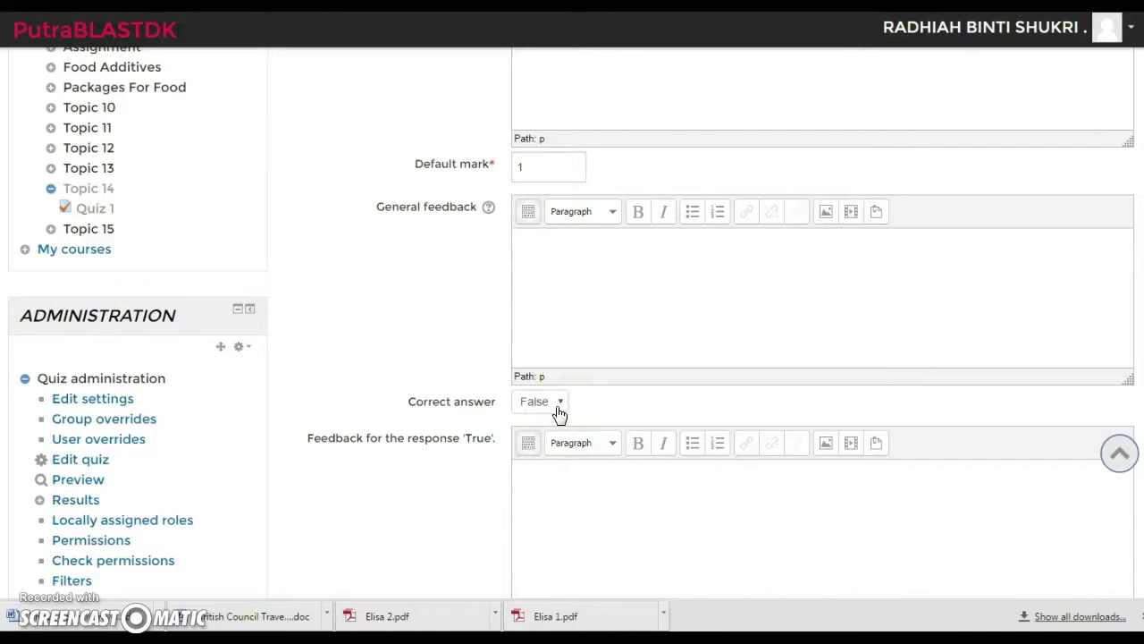
pyautogui.click(567, 486)
pyautogui.scroll(-1, 568, 487)
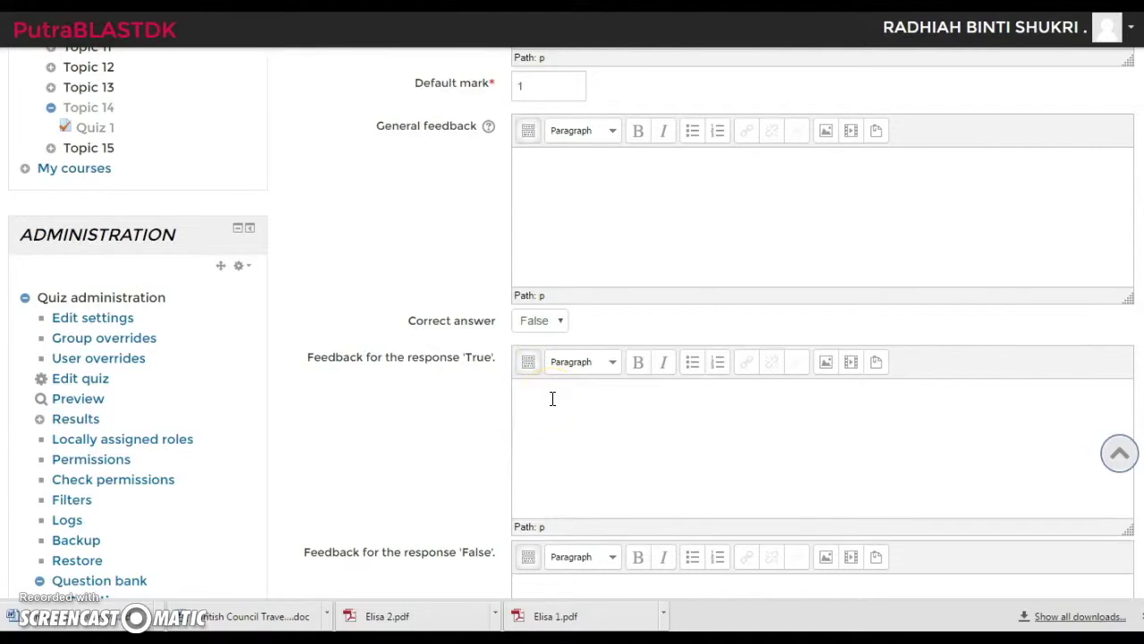
pyautogui.scroll(-5, 662, 399)
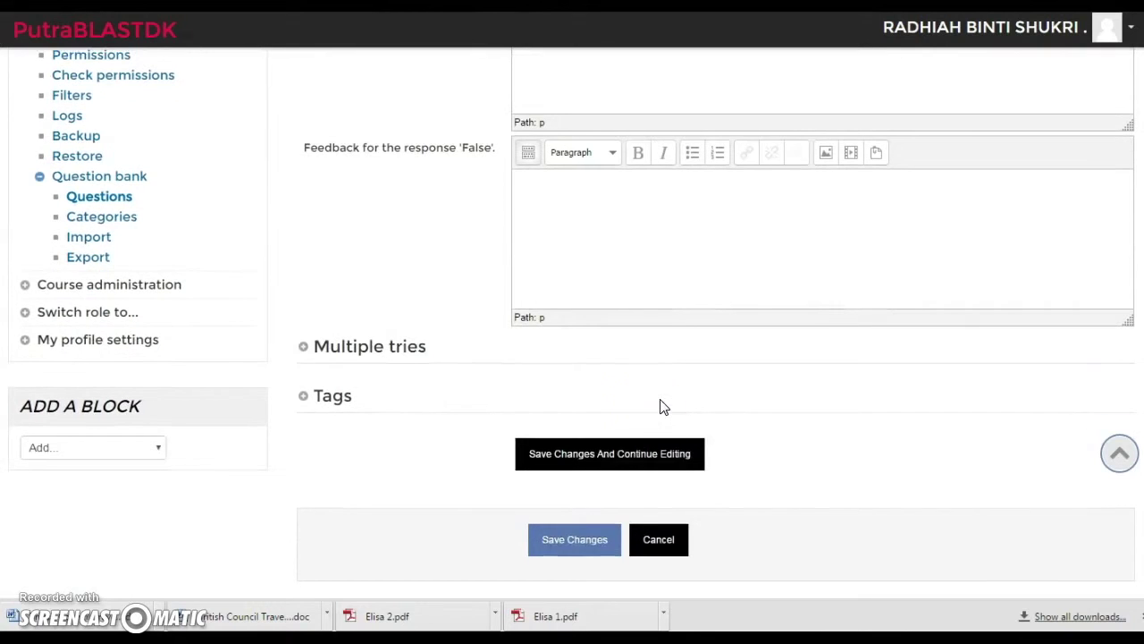
pyautogui.click(577, 548)
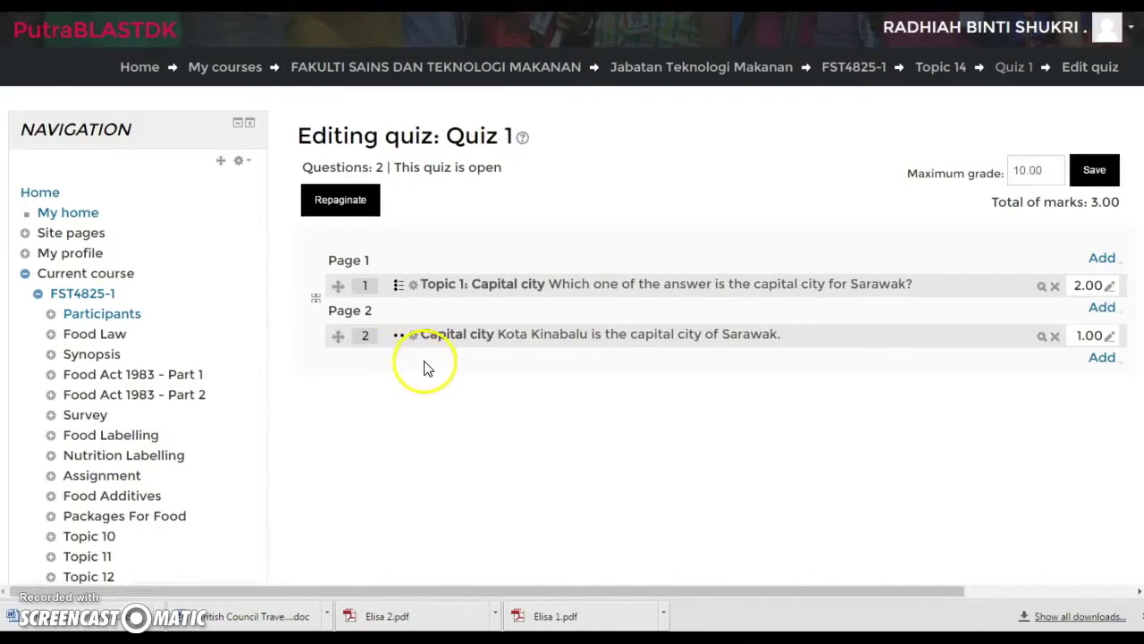
# Step: Preview the True/False question about Kota Kinabalu and close the preview
pyautogui.click(1043, 337)
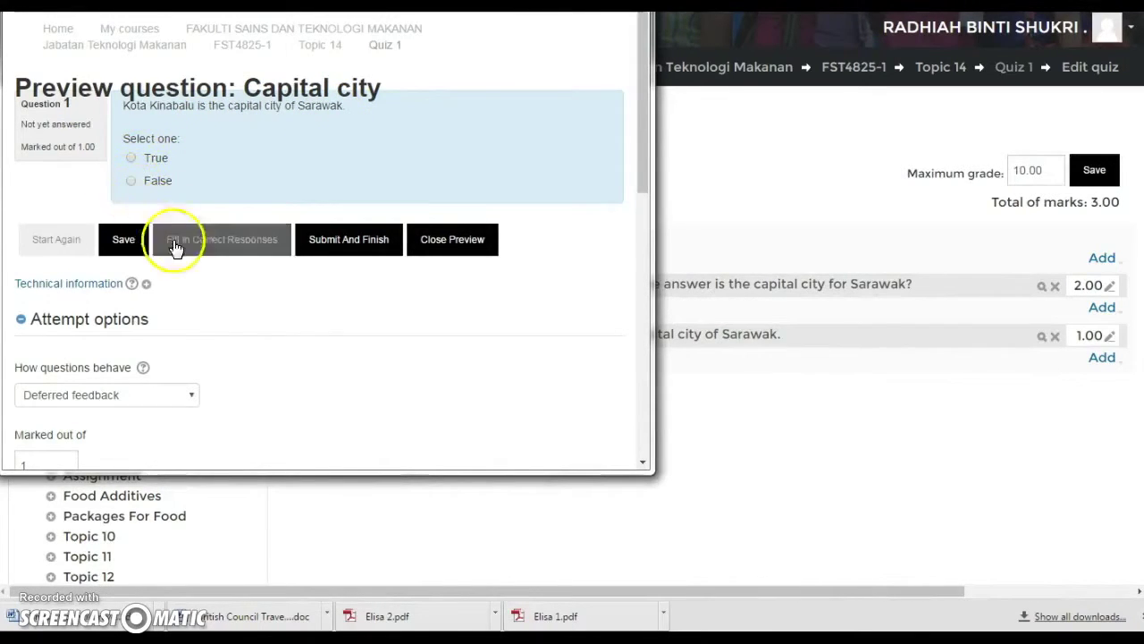
pyautogui.click(437, 256)
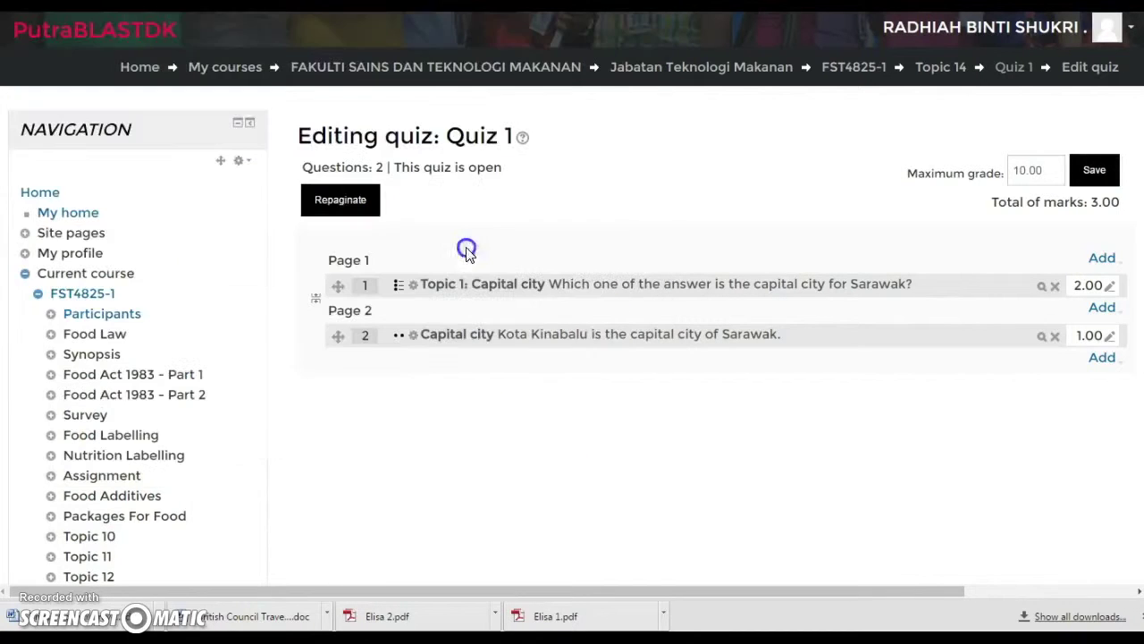
# Step: Add a new Short answer question at the end of the quiz and name it "Capital city"
pyautogui.click(1103, 359)
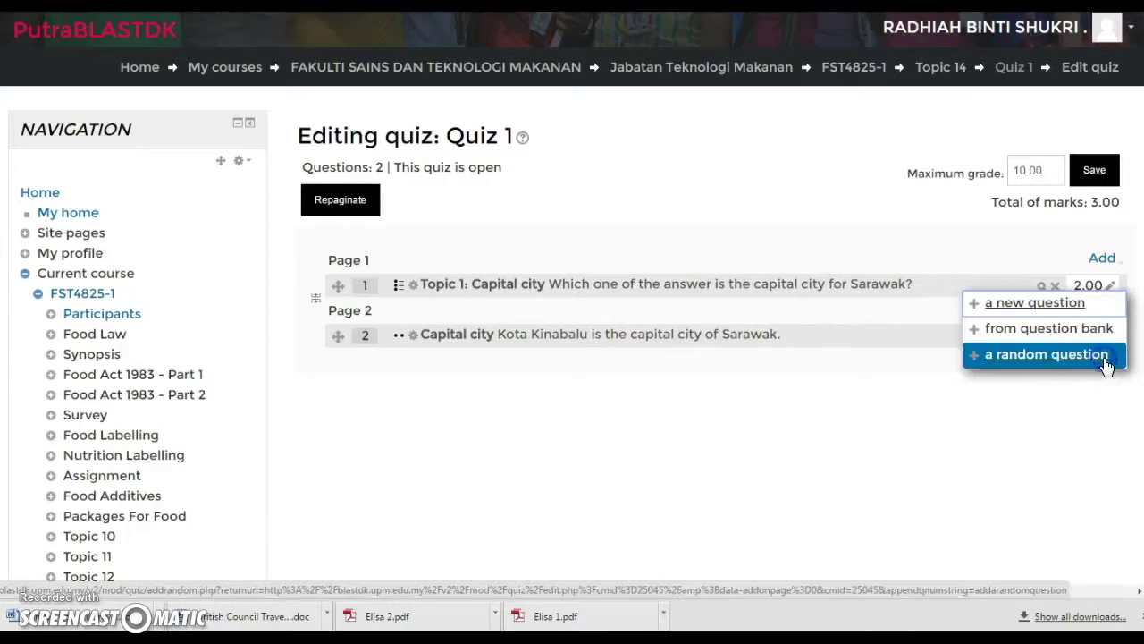
pyautogui.click(1008, 303)
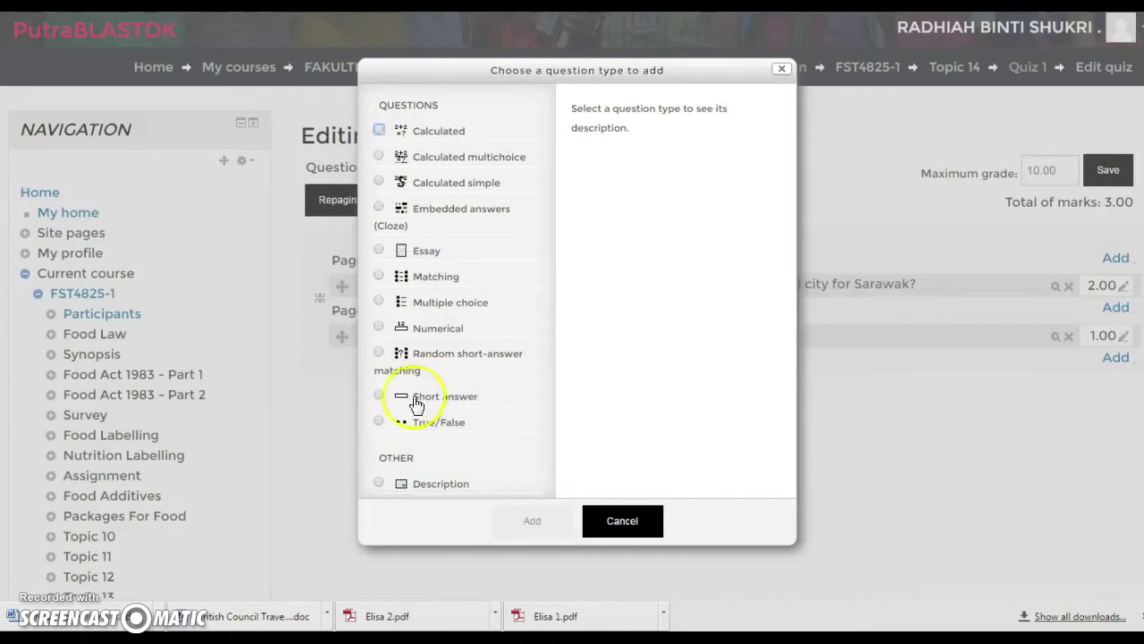
pyautogui.click(379, 398)
pyautogui.click(529, 519)
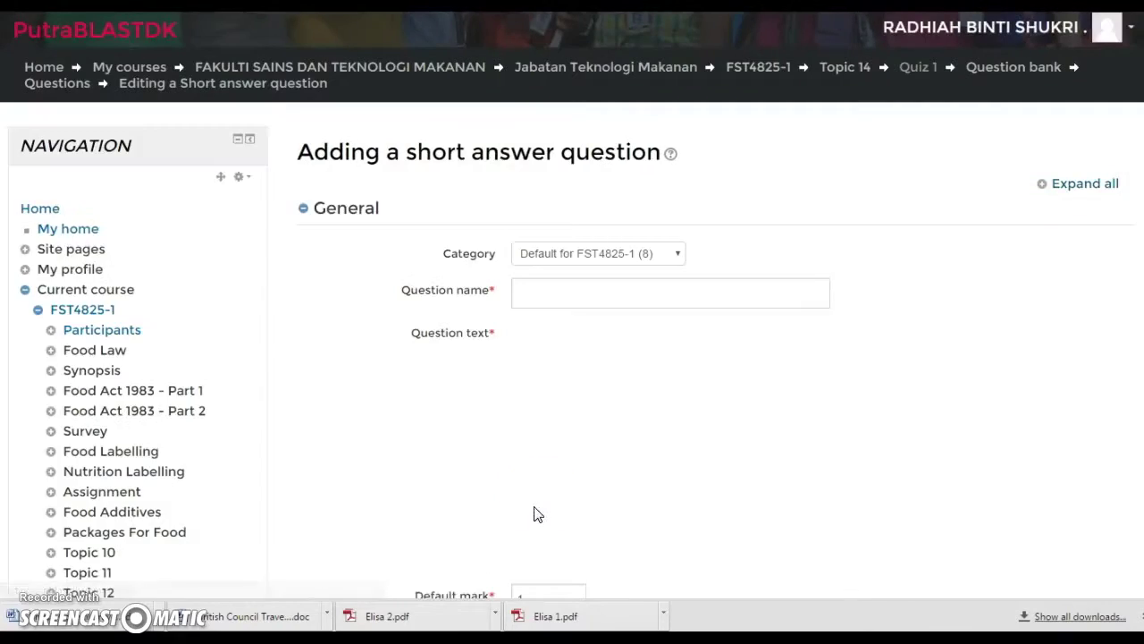
pyautogui.click(590, 300)
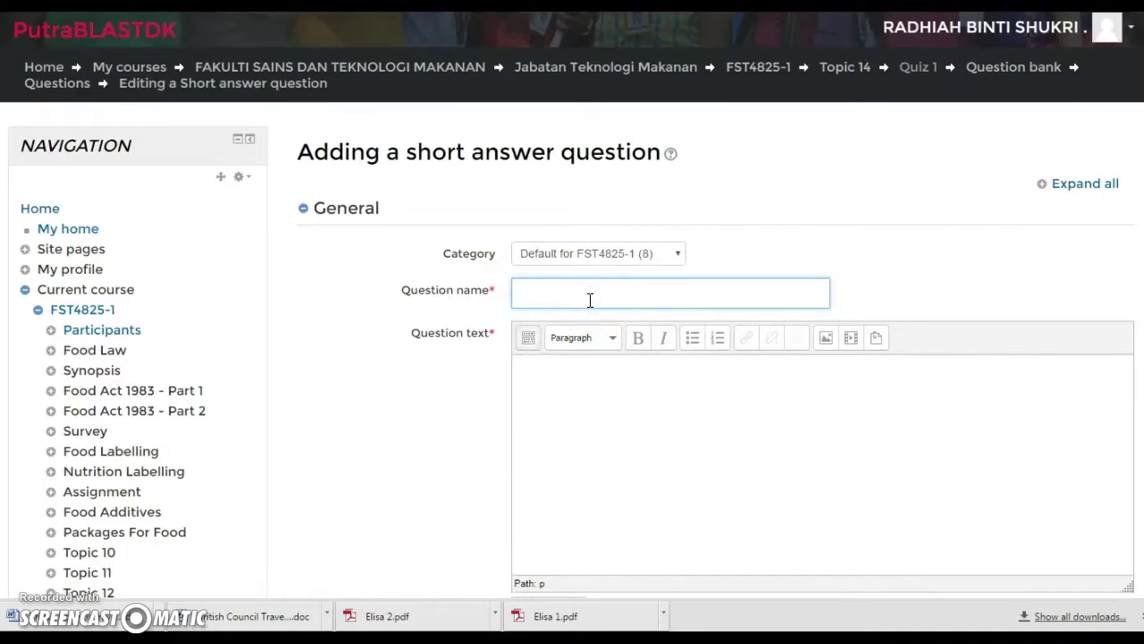
pyautogui.write('Capital city')
# Step: Enter the short answer question text "Kota Kinabalu is the capital city of", correcting any typing mistakes
pyautogui.click(619, 439)
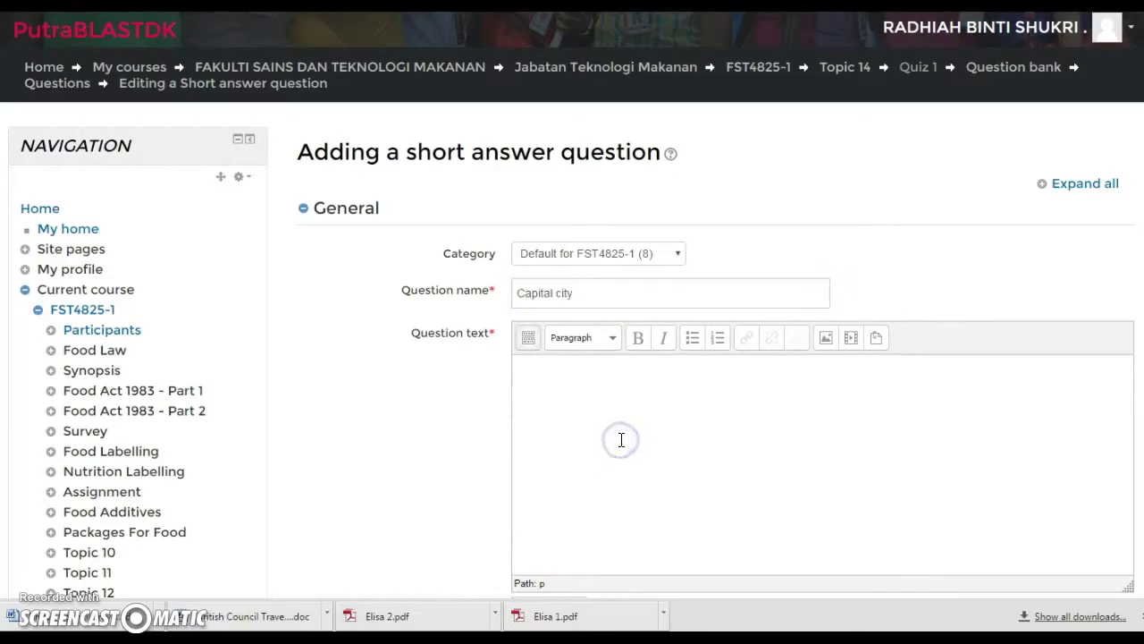
pyautogui.scroll(-2, 622, 440)
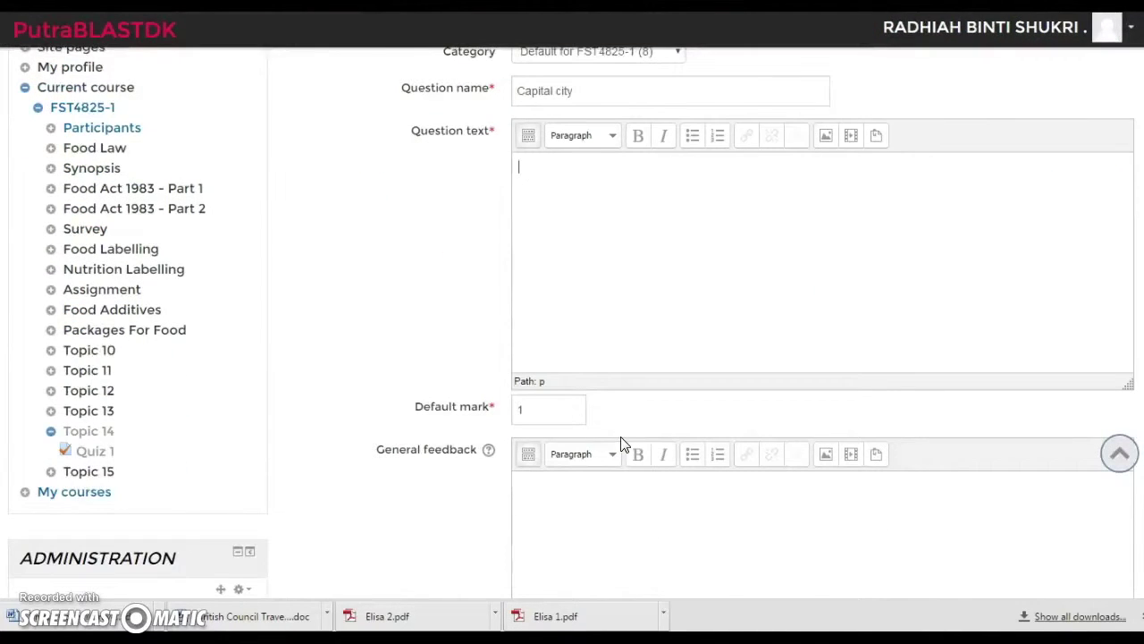
pyautogui.click(637, 390)
pyautogui.click(665, 322)
pyautogui.write('Kota Kinabal')
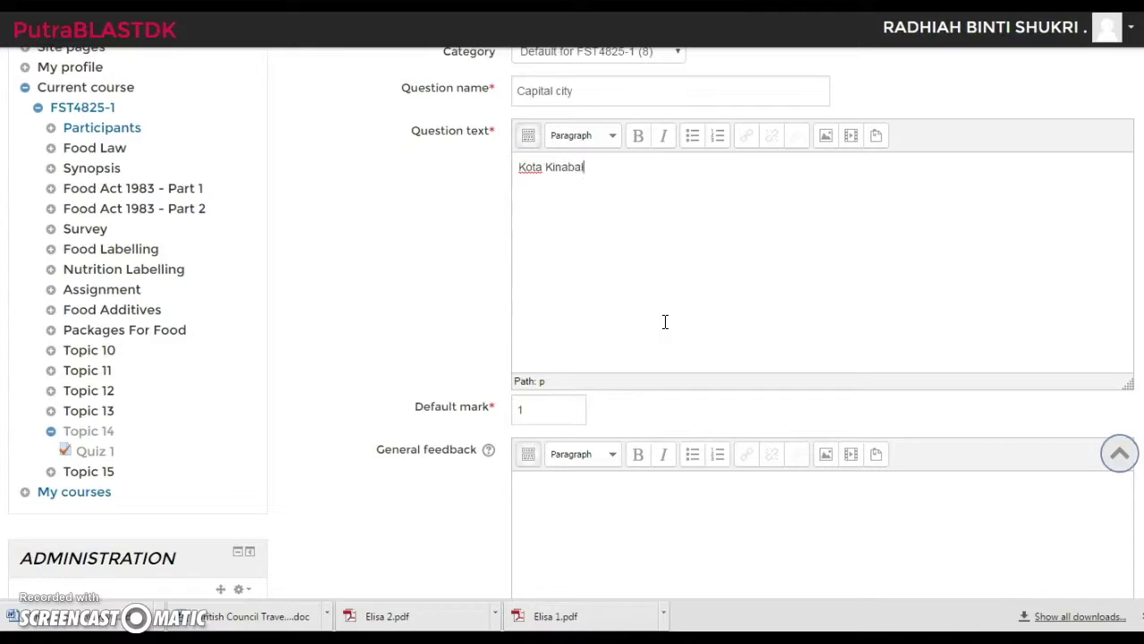
pyautogui.write('u id thecapital city of')
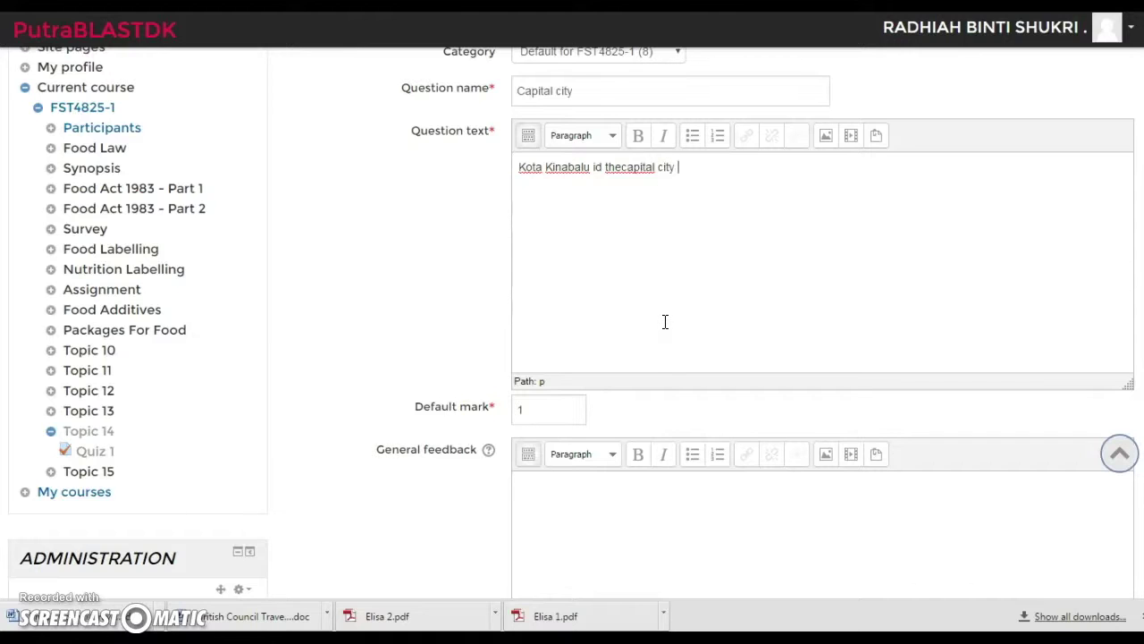
pyautogui.click(623, 168)
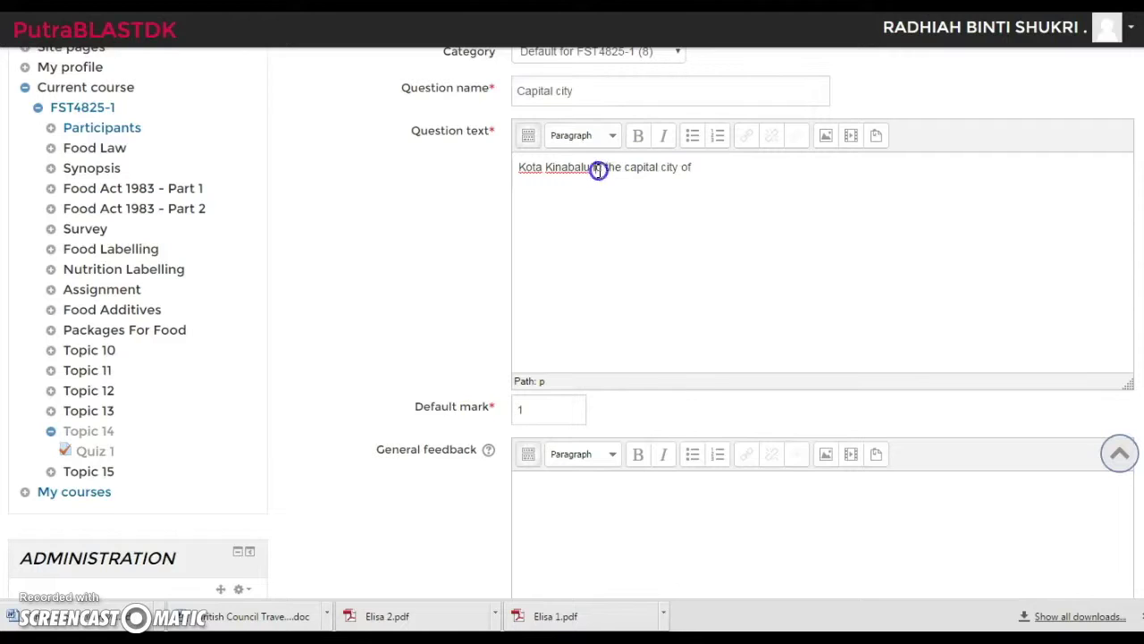
pyautogui.click(598, 170)
pyautogui.write('is ')
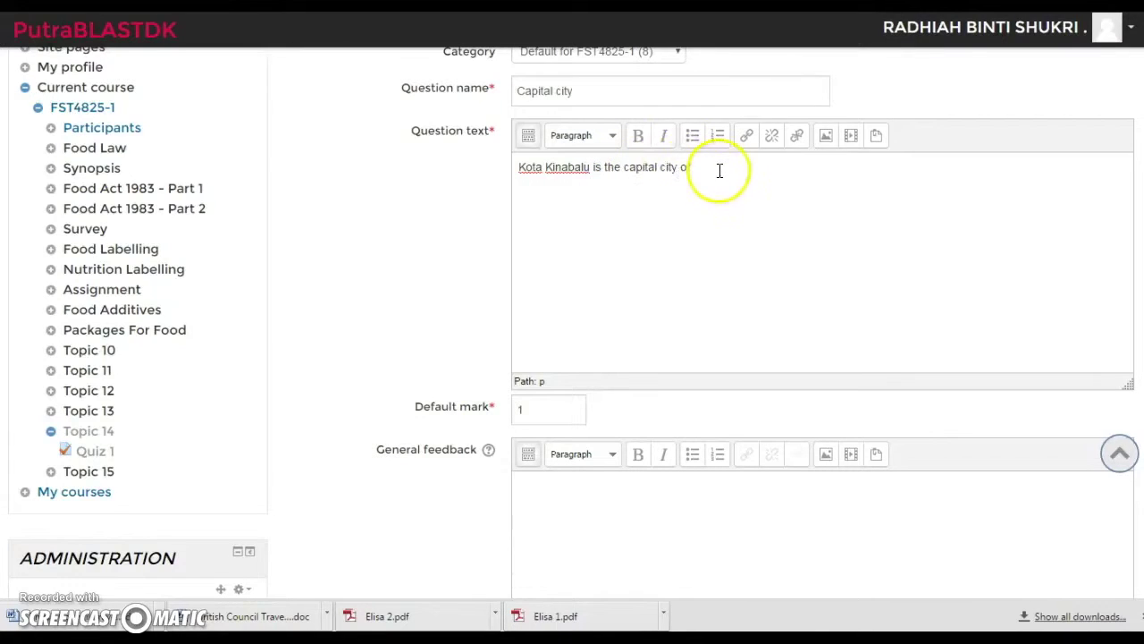
pyautogui.write('f')
# Step: Enter "Sabah" as Answer 1 of the short answer question
pyautogui.scroll(-2, 752, 249)
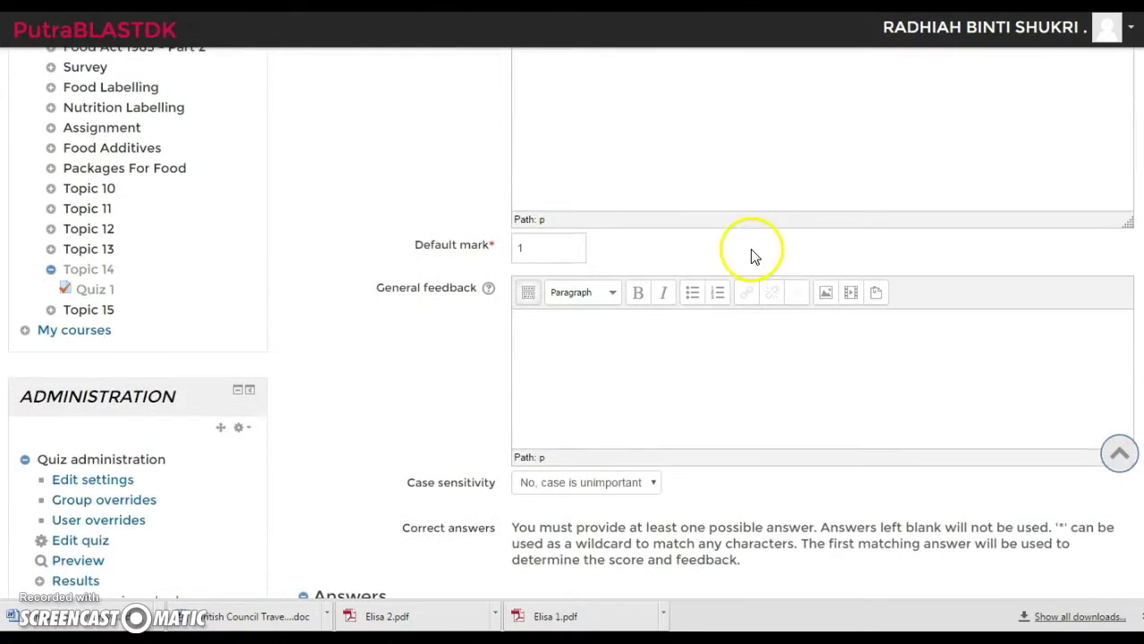
pyautogui.scroll(-2, 753, 253)
pyautogui.scroll(-4, 753, 249)
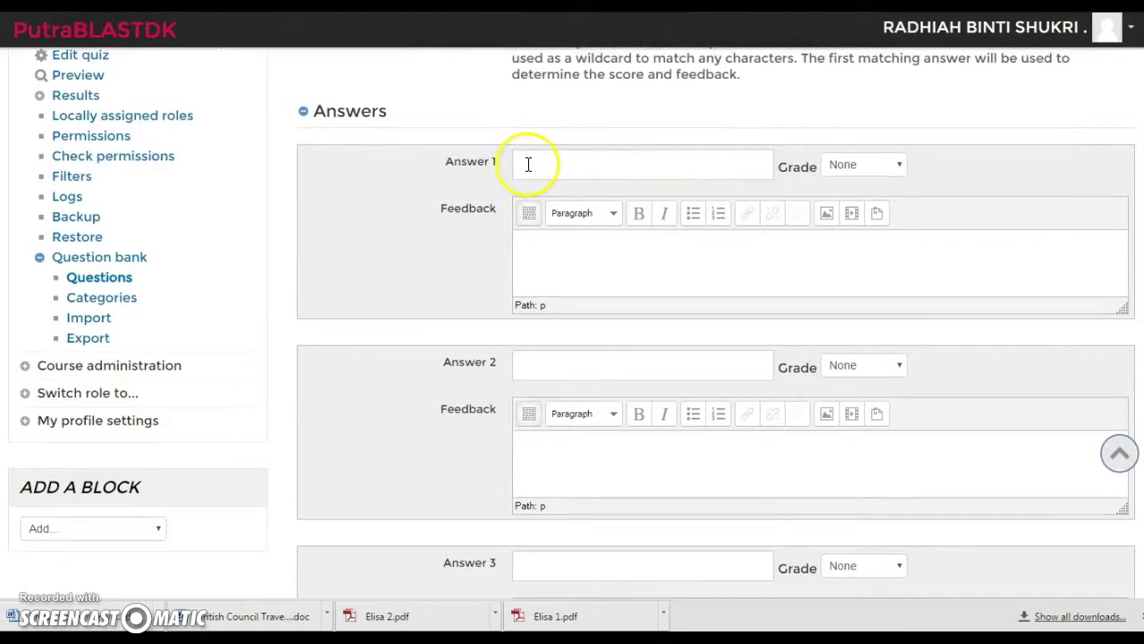
pyautogui.click(666, 166)
pyautogui.click(657, 164)
pyautogui.scroll(-1, 637, 561)
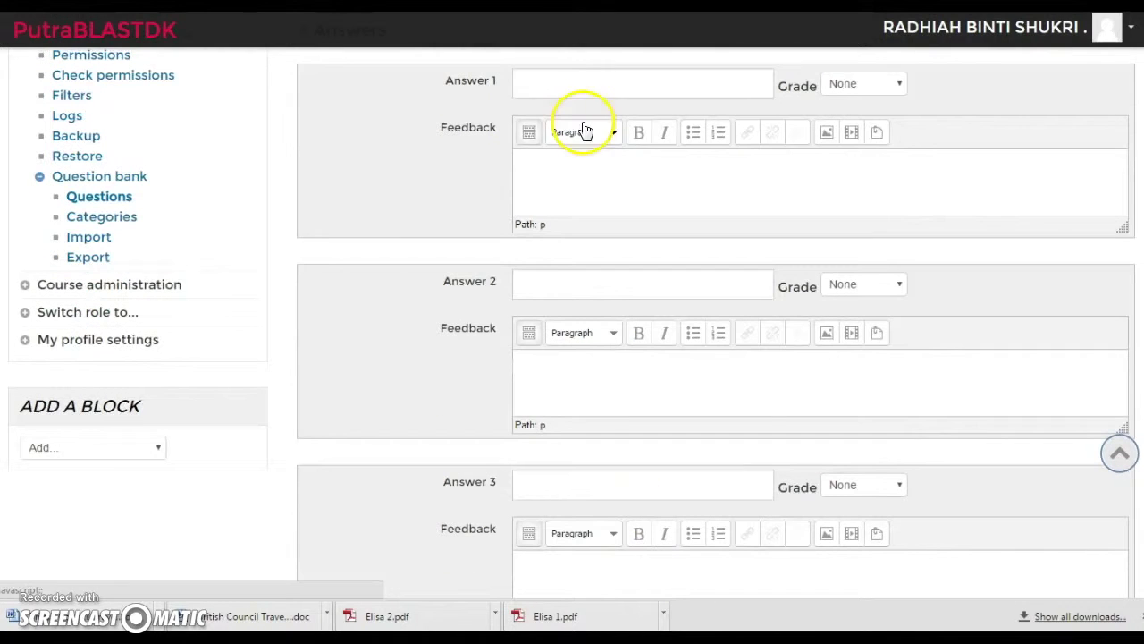
pyautogui.click(542, 87)
pyautogui.scroll(1, 544, 89)
pyautogui.scroll(7, 543, 89)
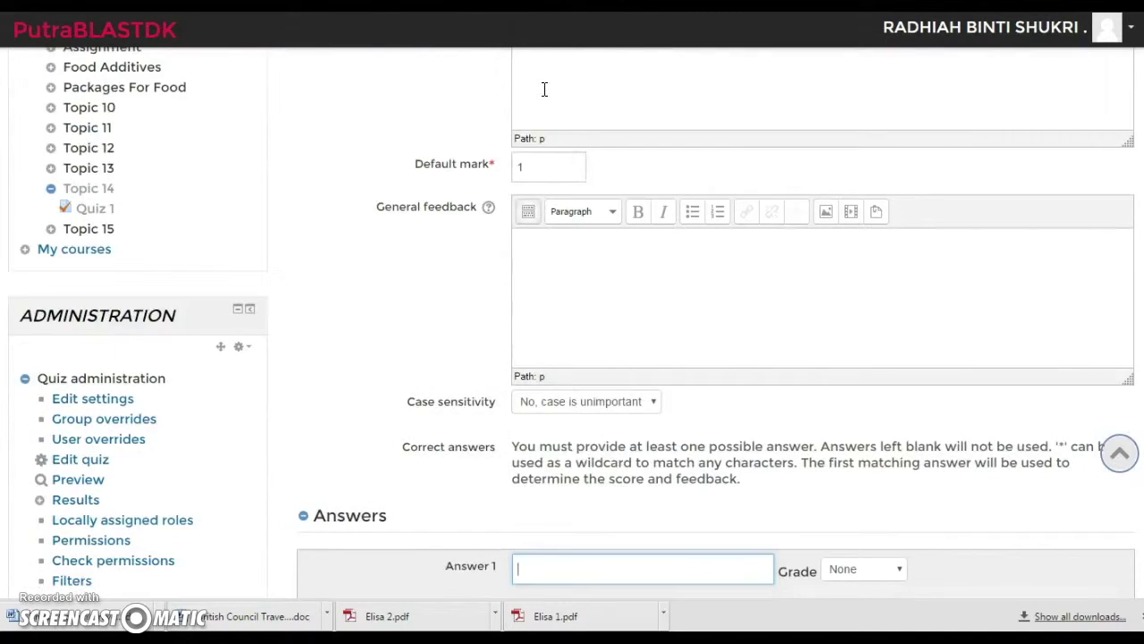
pyautogui.scroll(-8, 544, 89)
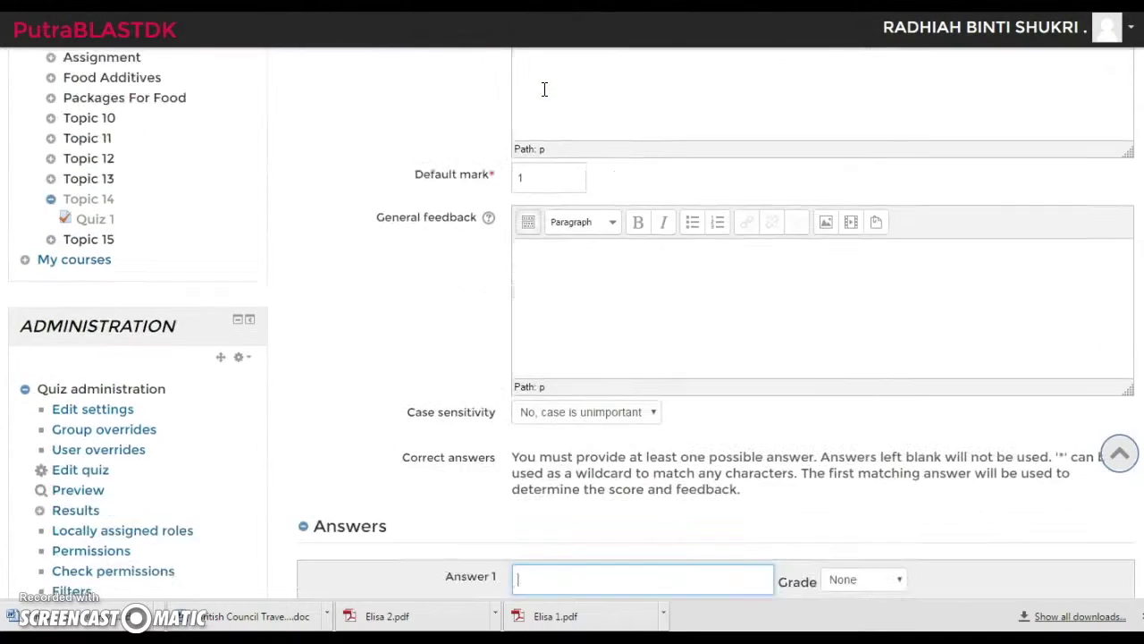
pyautogui.click(564, 167)
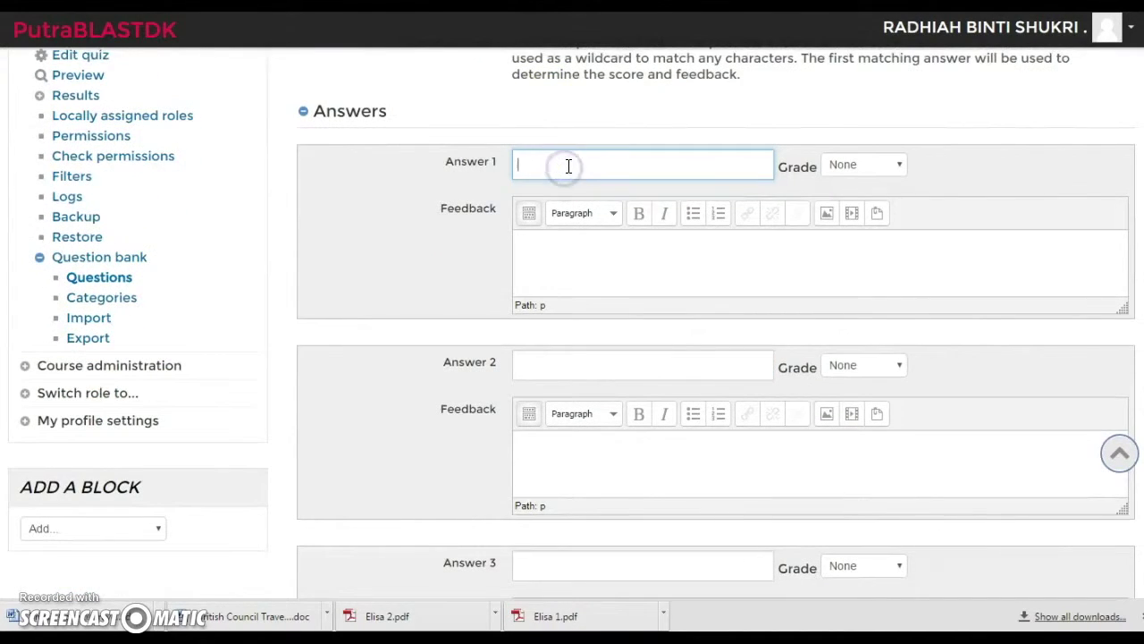
pyautogui.write('Sabah')
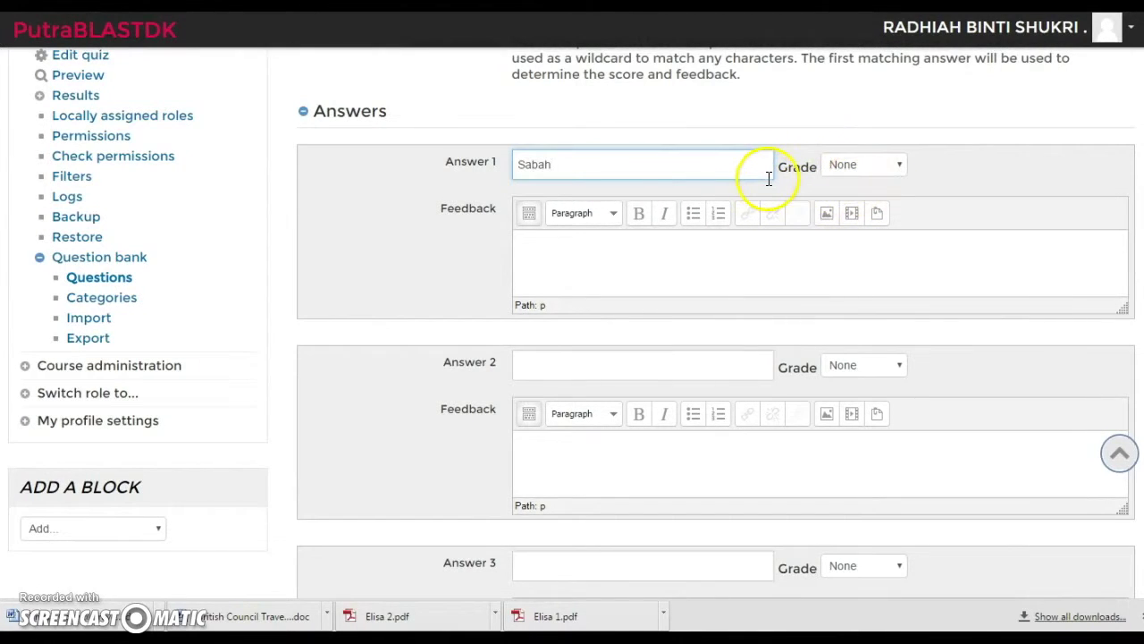
# Step: Set the grade for Answer 1 of the short answer question to 100%
pyautogui.click(896, 166)
pyautogui.click(867, 196)
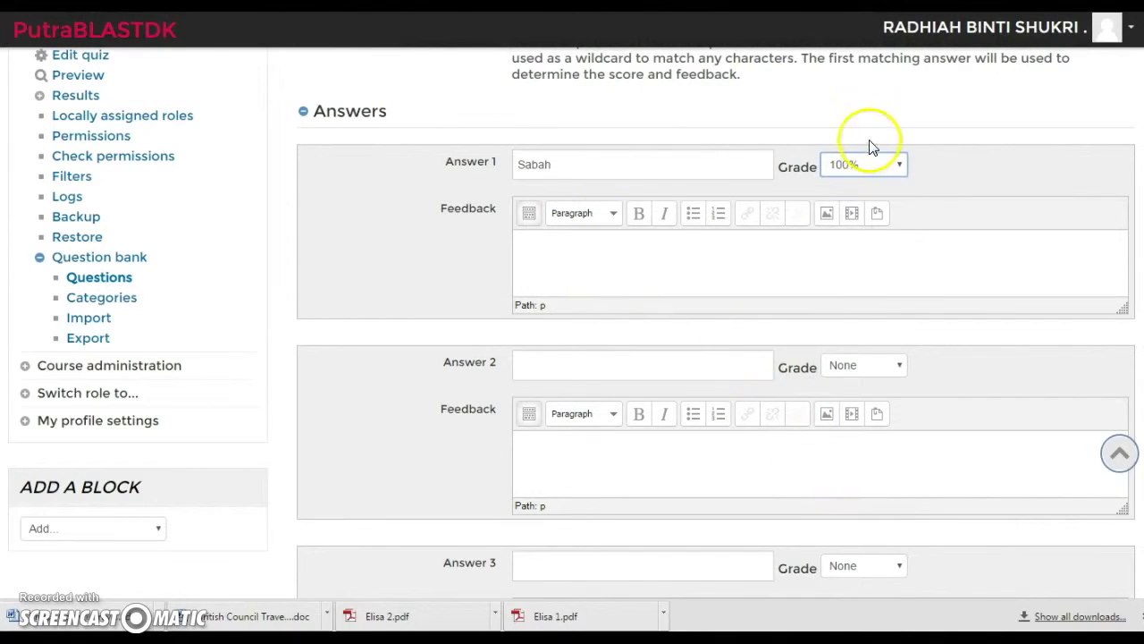
pyautogui.click(901, 175)
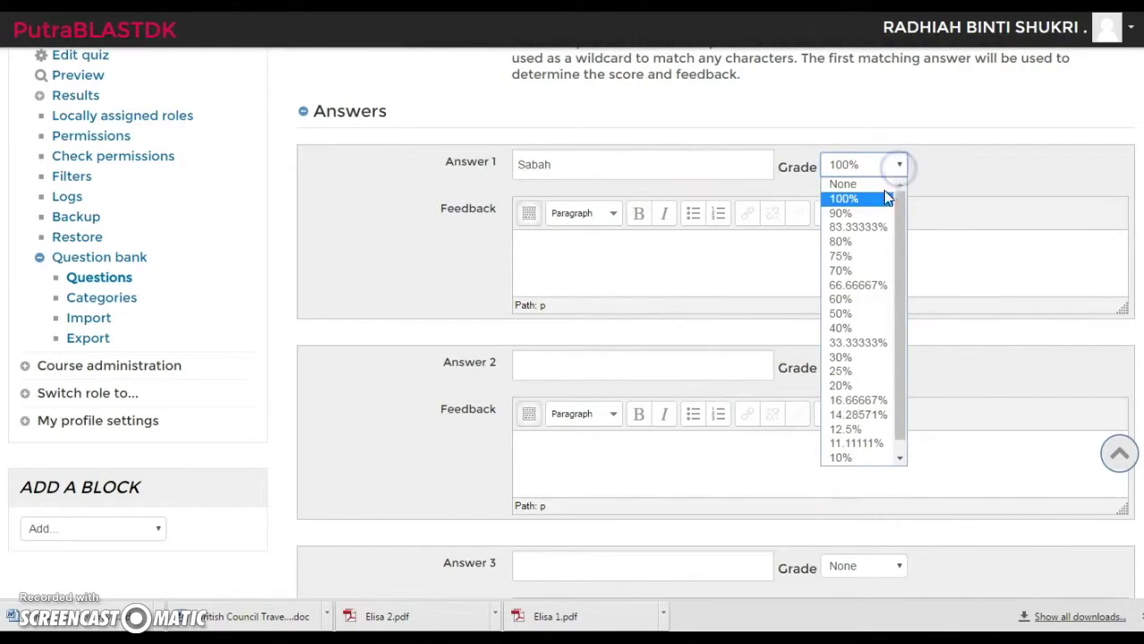
pyautogui.click(970, 360)
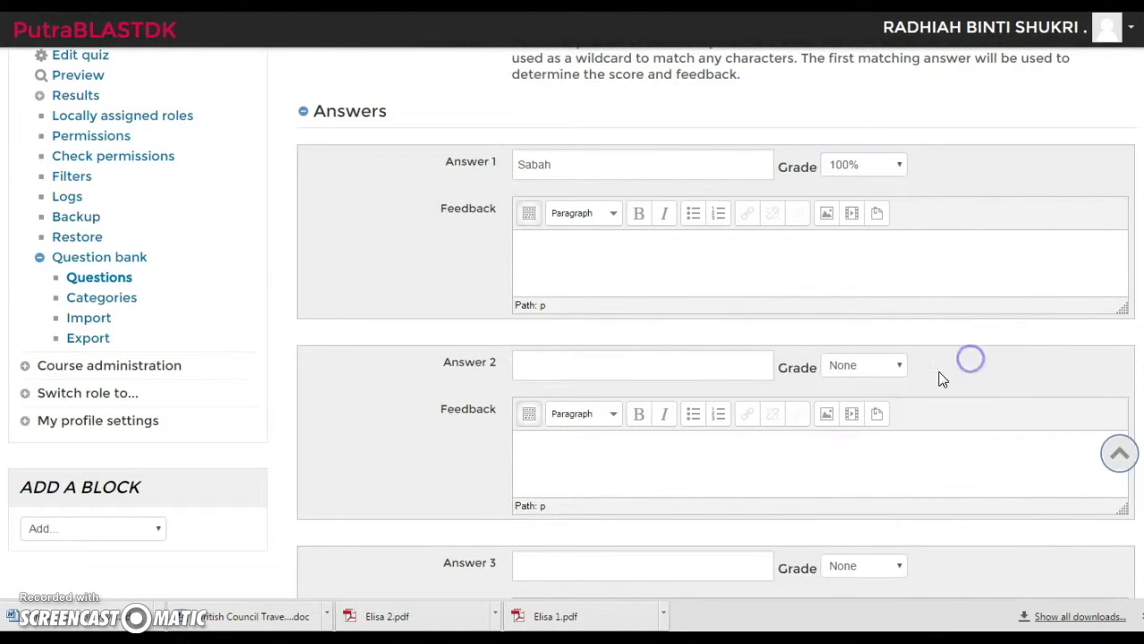
pyautogui.click(901, 366)
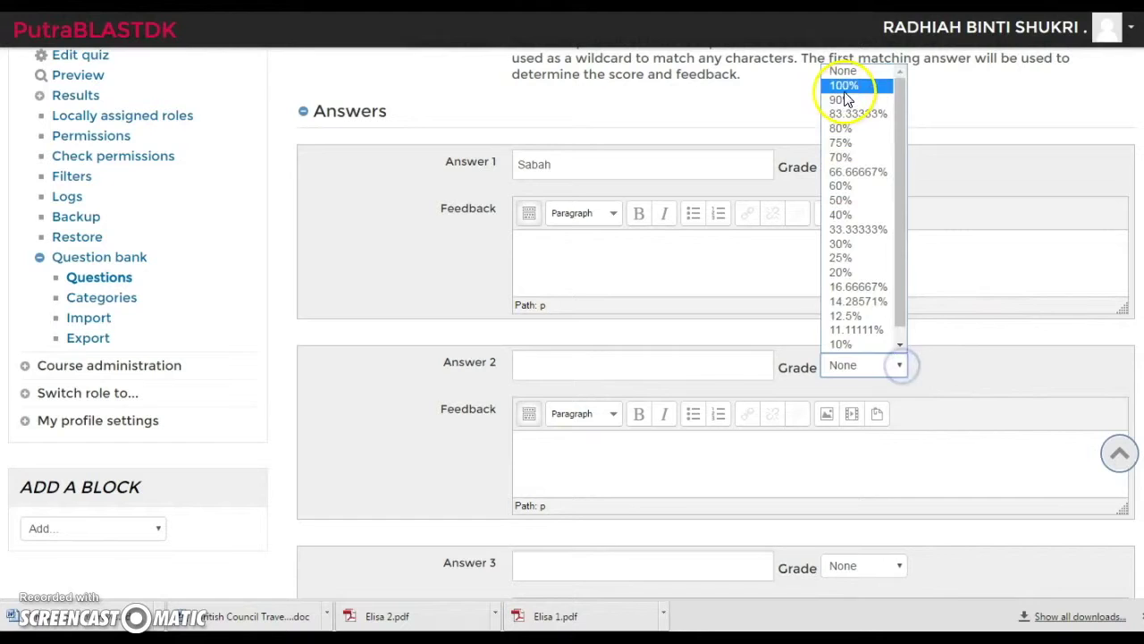
pyautogui.click(1028, 366)
pyautogui.scroll(-2, 1028, 367)
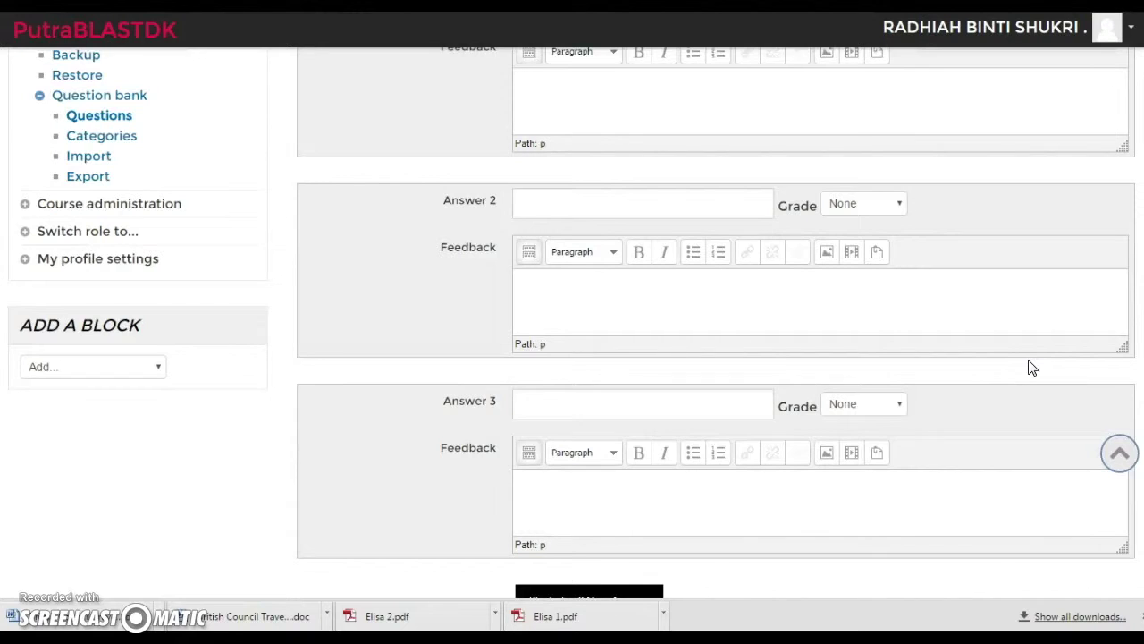
pyautogui.click(902, 405)
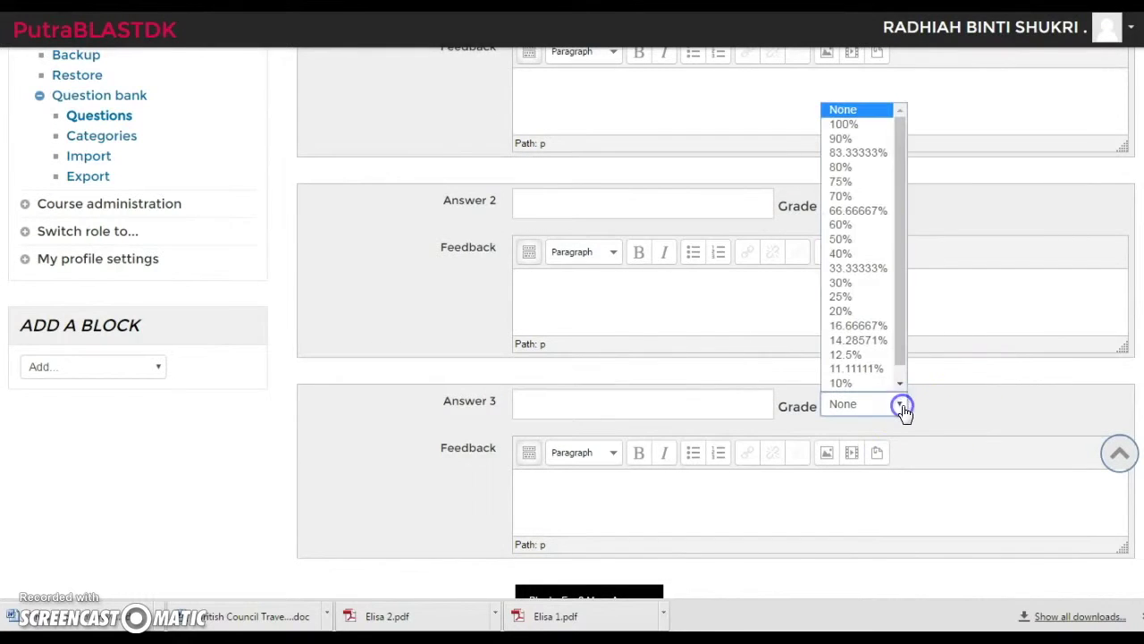
pyautogui.moveTo(902, 365); pyautogui.dragTo(904, 378)
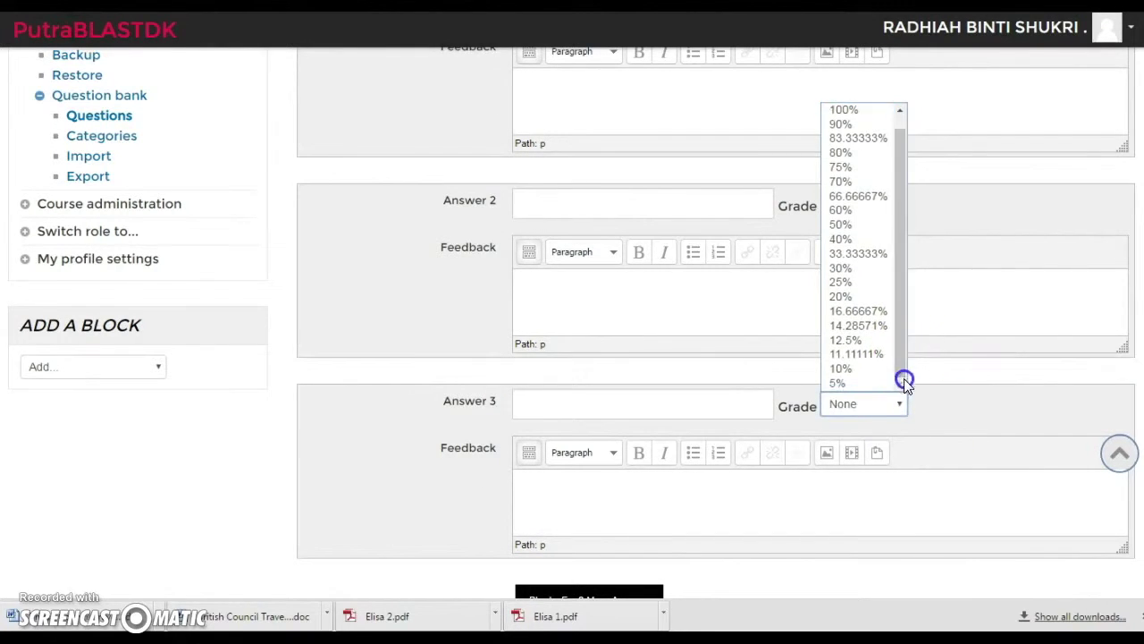
pyautogui.click(986, 414)
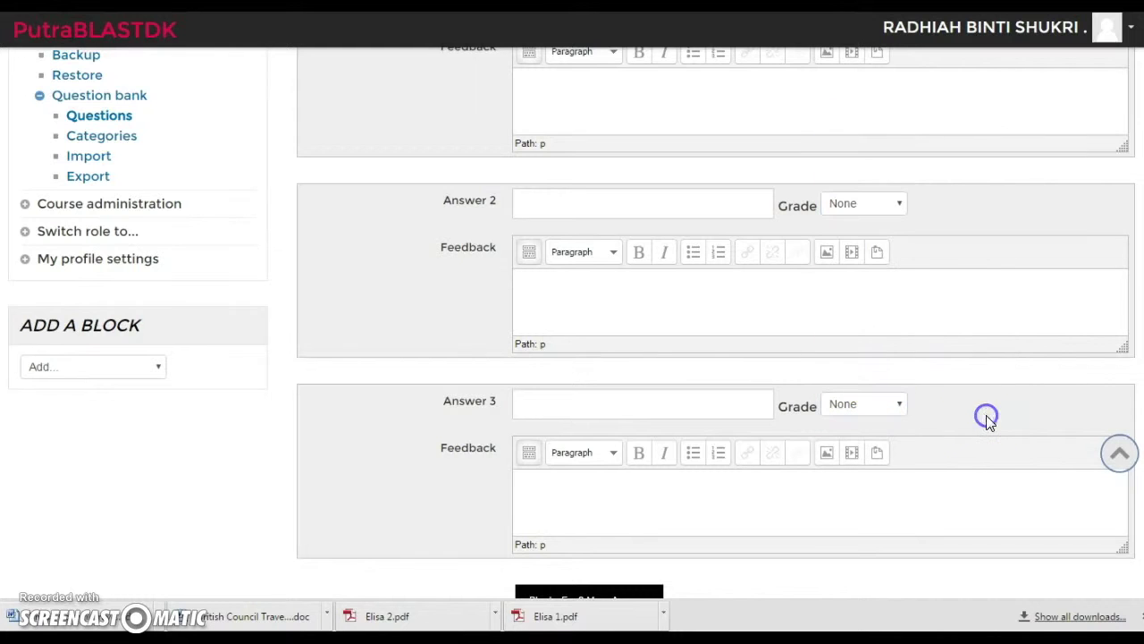
# Step: Save the short answer question to the quiz
pyautogui.scroll(3, 987, 405)
pyautogui.scroll(3, 987, 405)
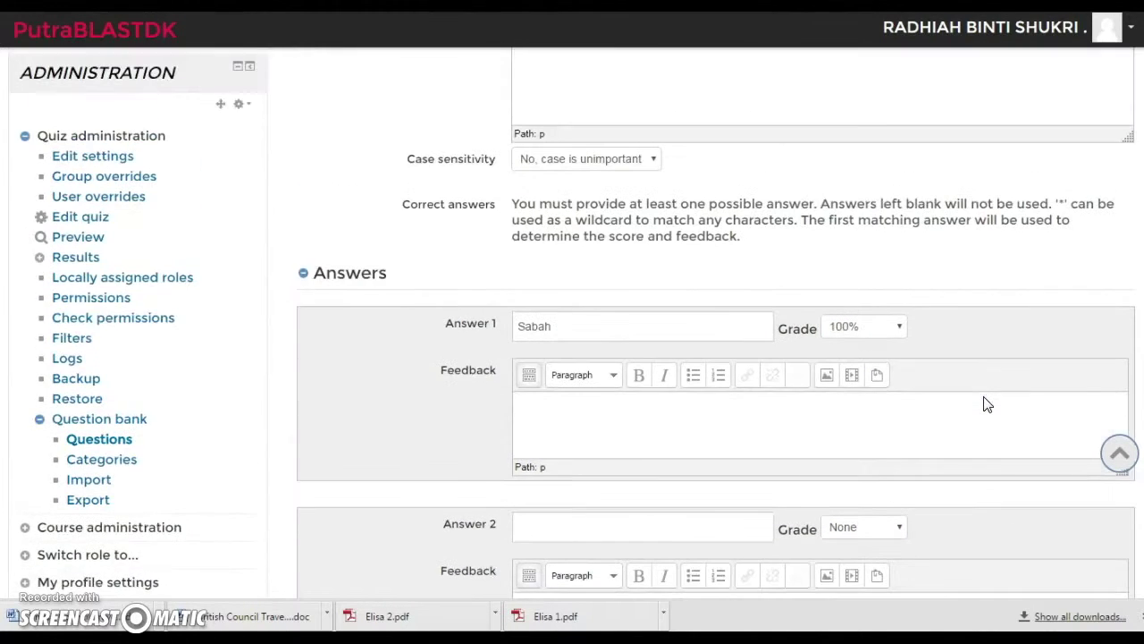
pyautogui.scroll(4, 987, 405)
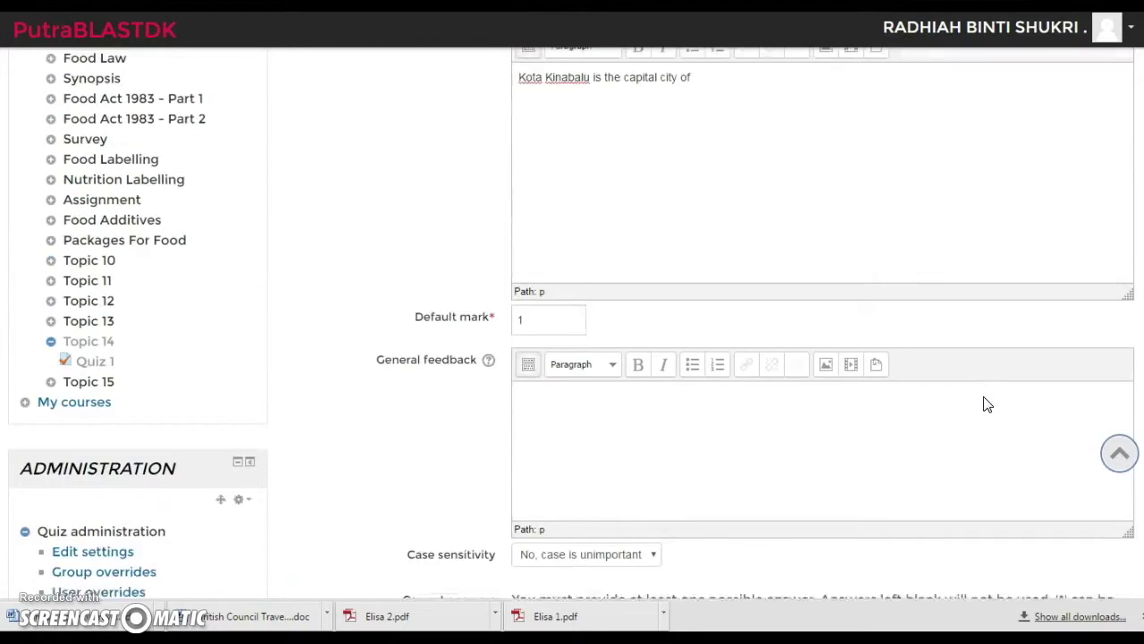
pyautogui.scroll(-12, 987, 405)
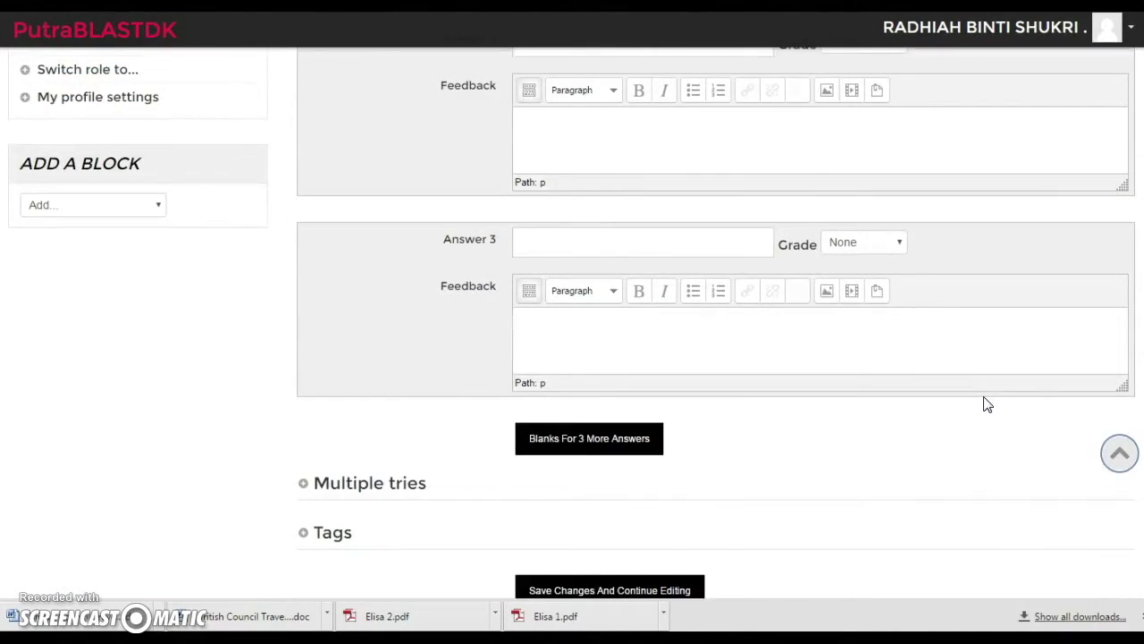
pyautogui.scroll(-2, 987, 405)
pyautogui.scroll(-1, 987, 405)
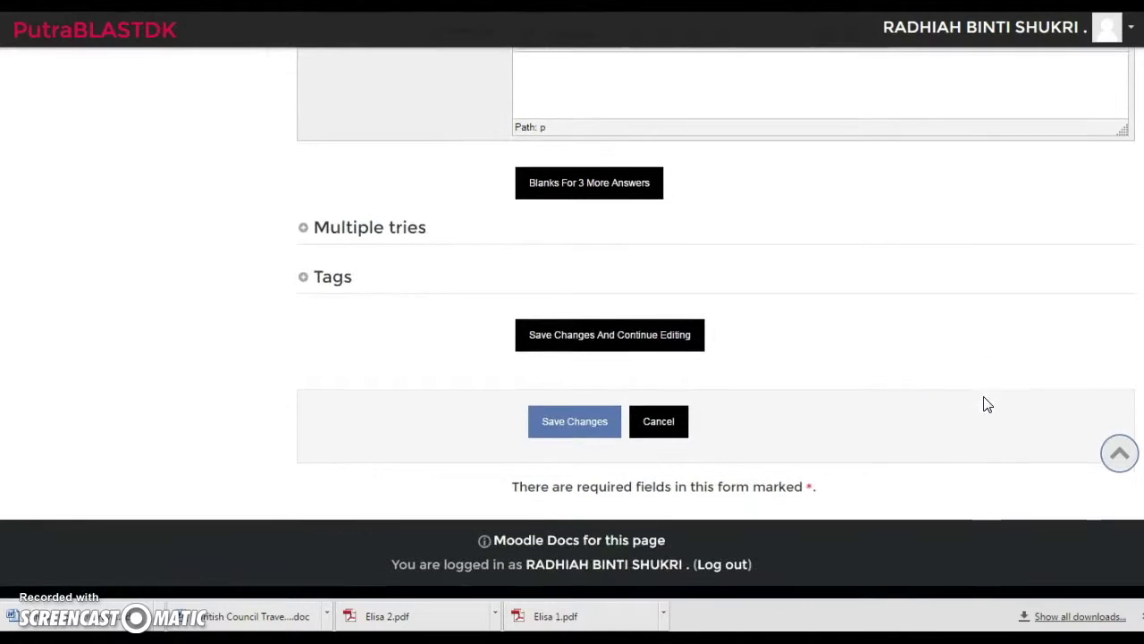
pyautogui.click(581, 421)
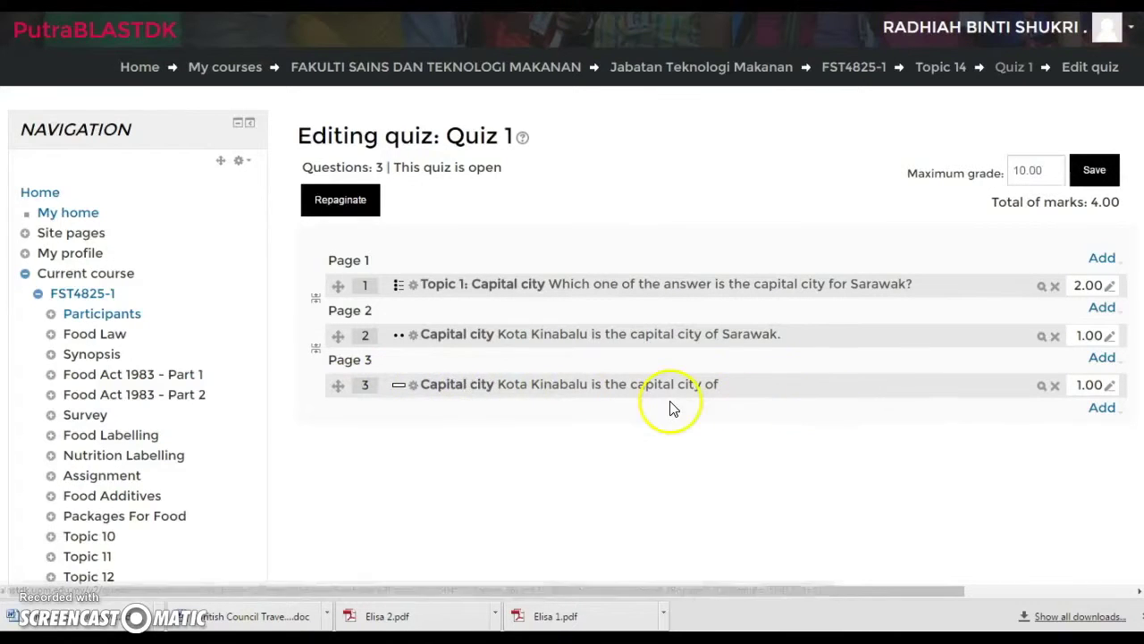
# Step: Preview the short answer question about Kota Kinabalu and close the preview
pyautogui.click(1042, 390)
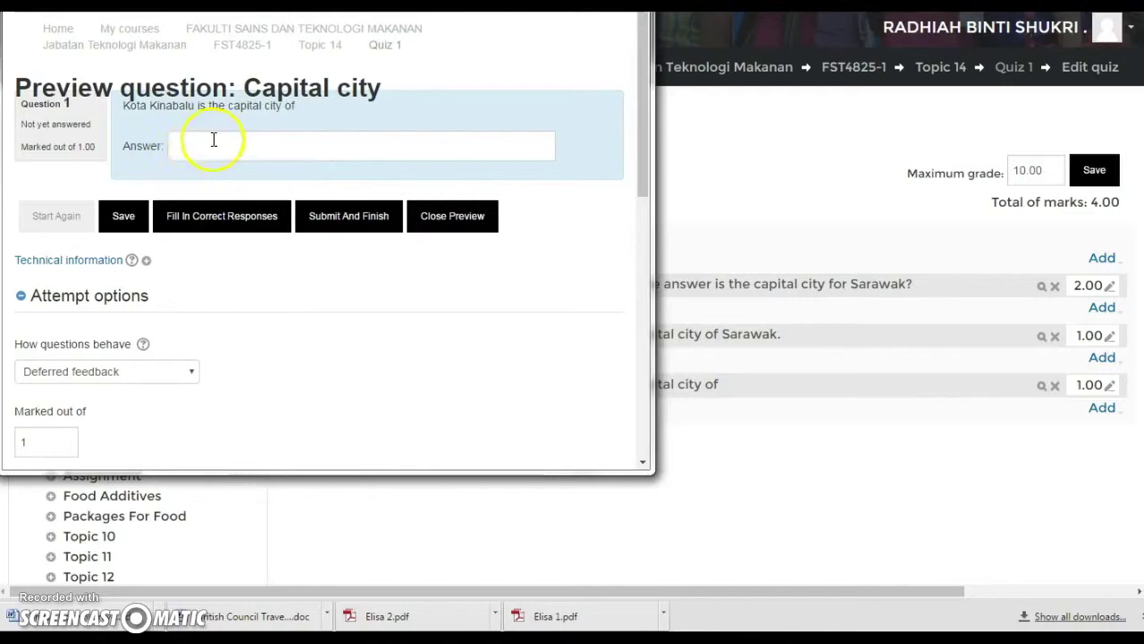
pyautogui.click(470, 223)
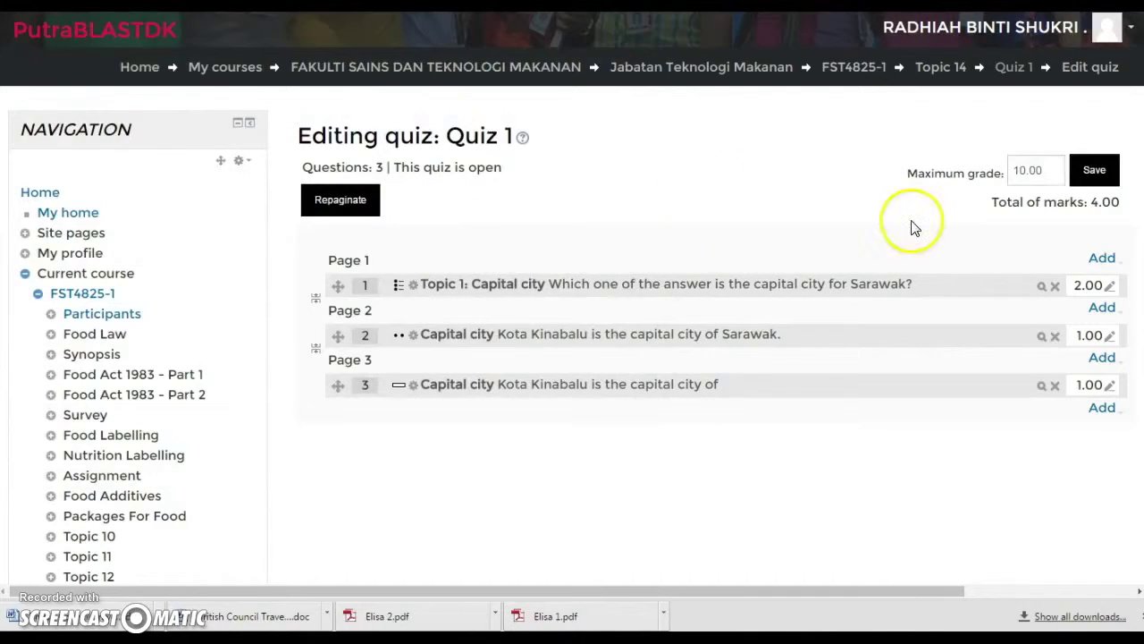
# Step: Add a new Matching question at the end of the quiz and name it "Capital city"
pyautogui.click(1102, 409)
pyautogui.click(997, 356)
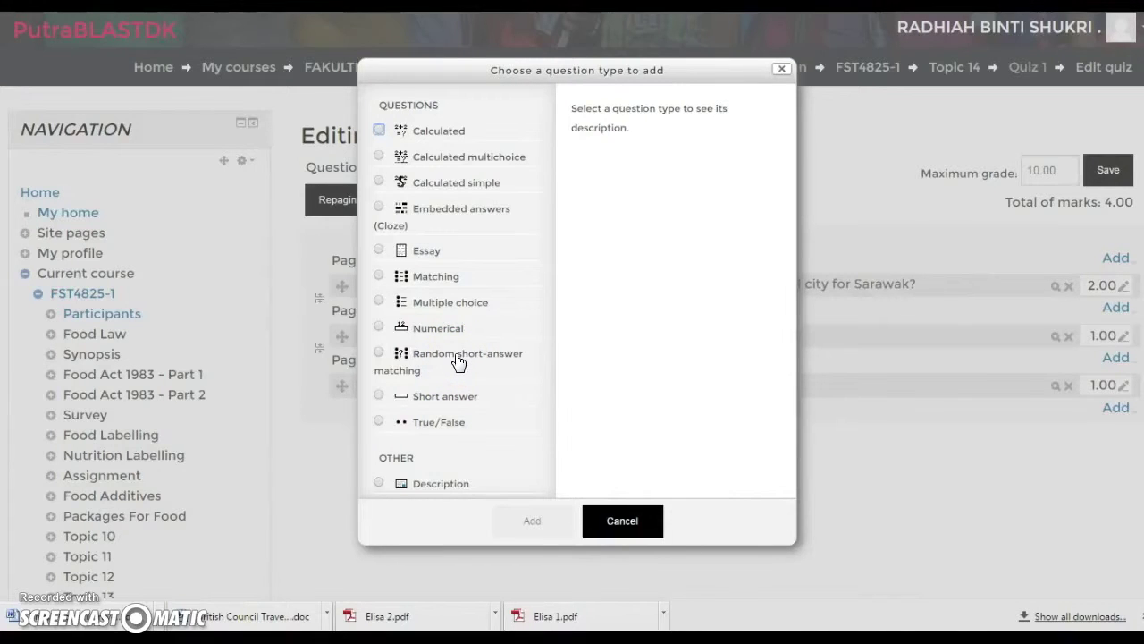
pyautogui.click(438, 279)
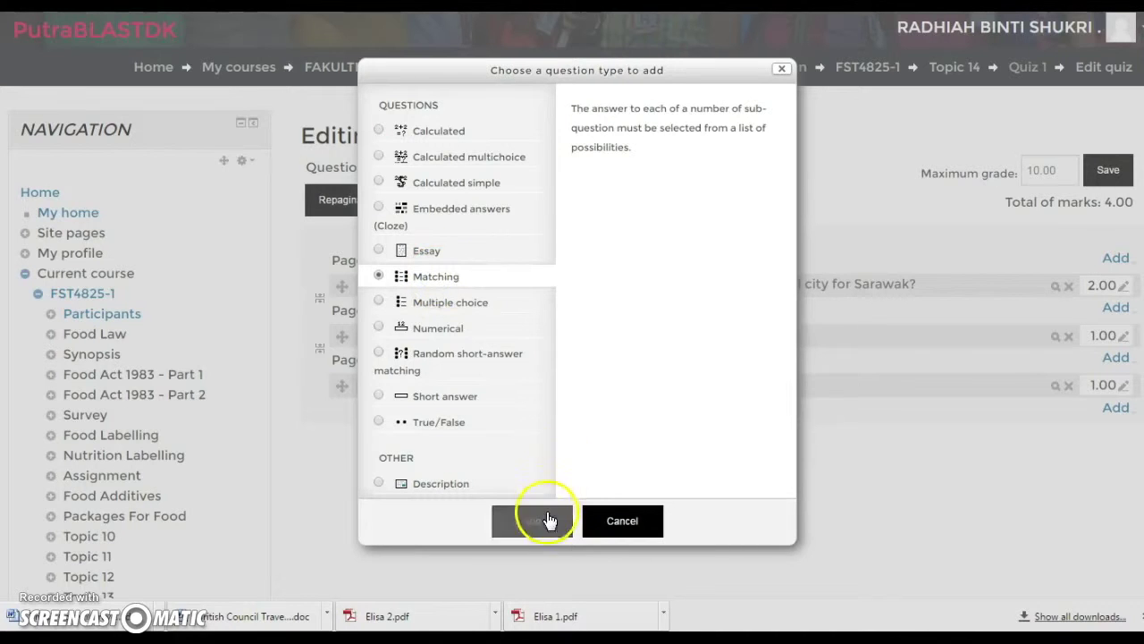
pyautogui.click(547, 521)
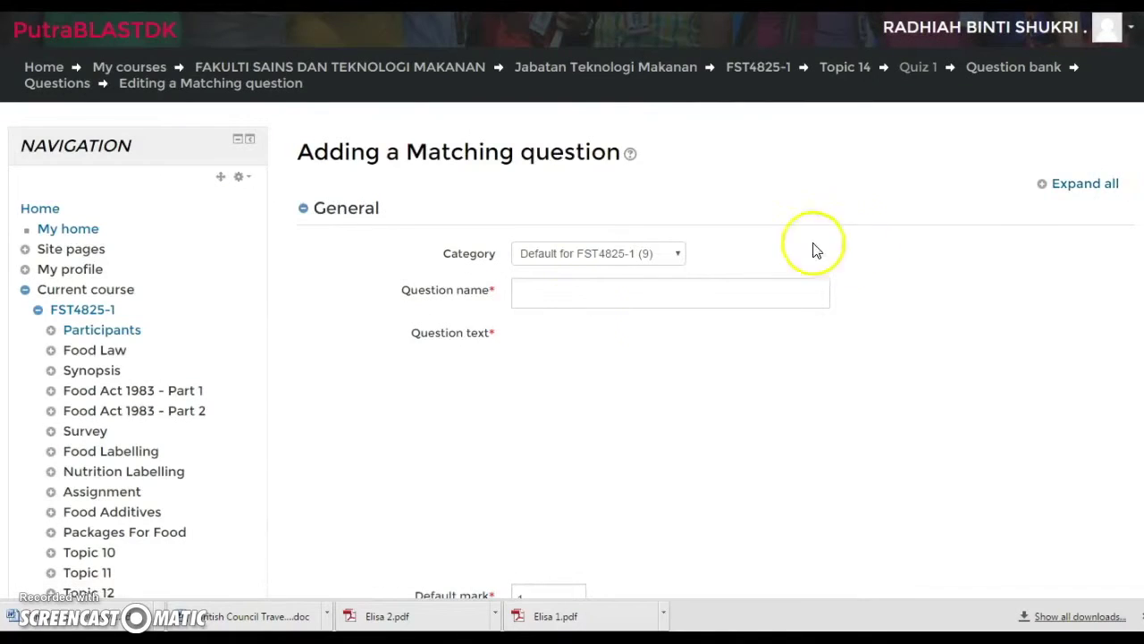
pyautogui.click(563, 288)
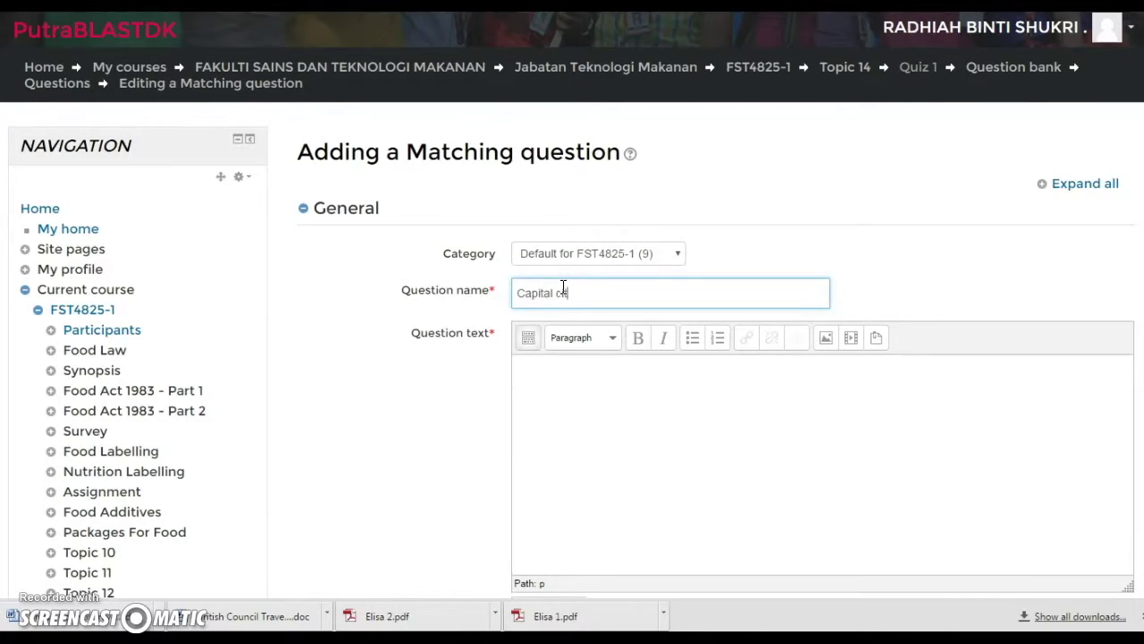
# Step: Enter "Find the right match" as the question text of the Matching question
pyautogui.click(619, 425)
pyautogui.scroll(-2, 612, 415)
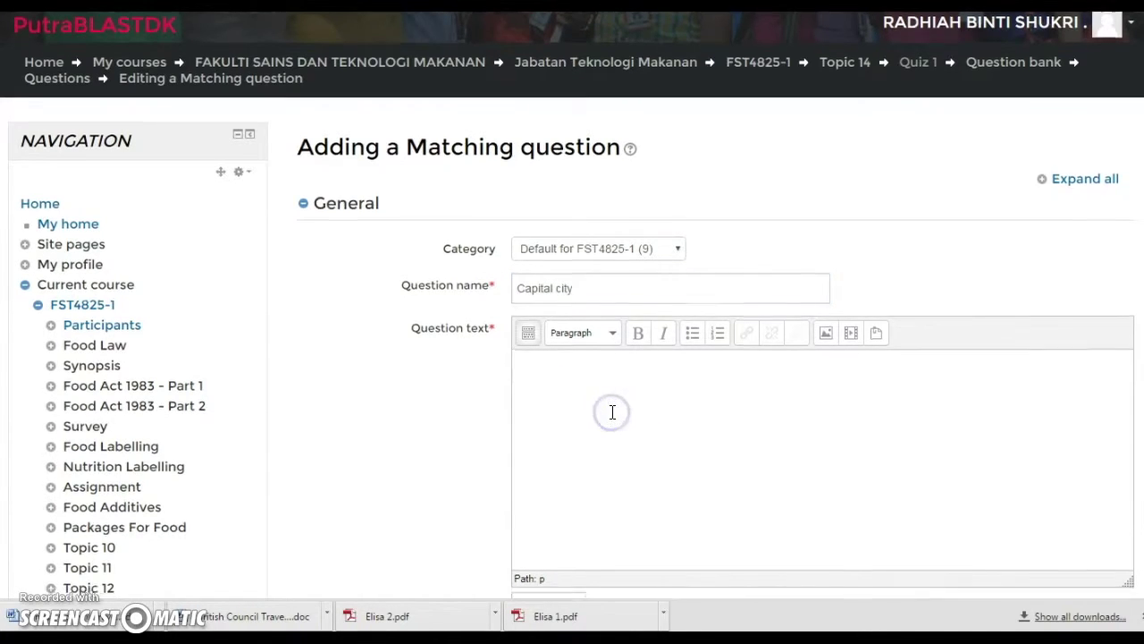
pyautogui.scroll(2, 646, 388)
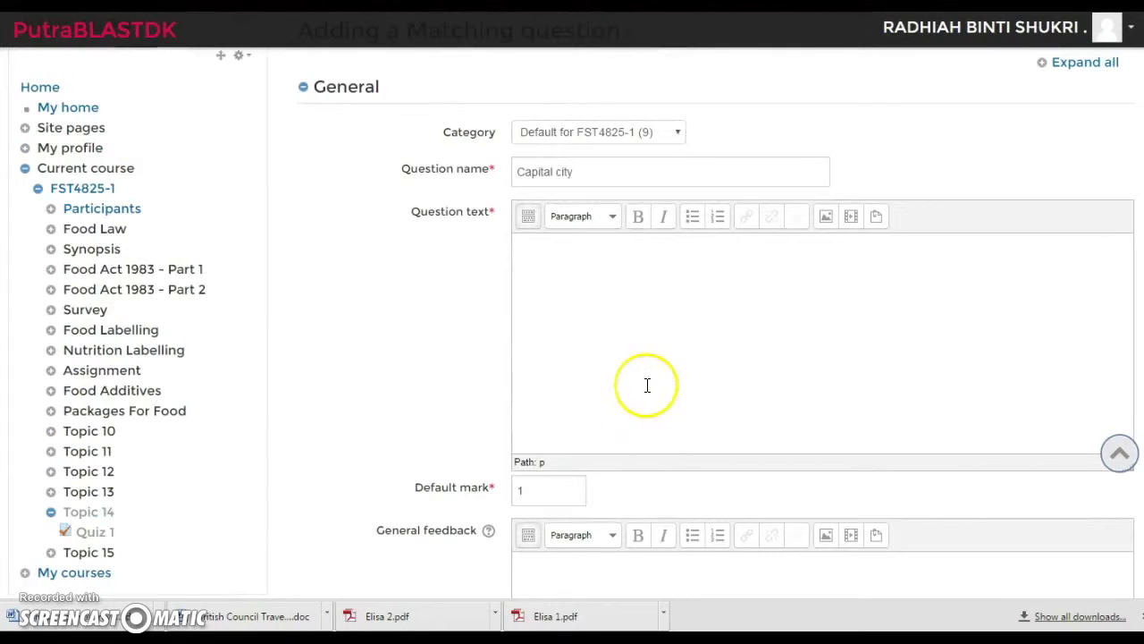
pyautogui.scroll(-1, 647, 385)
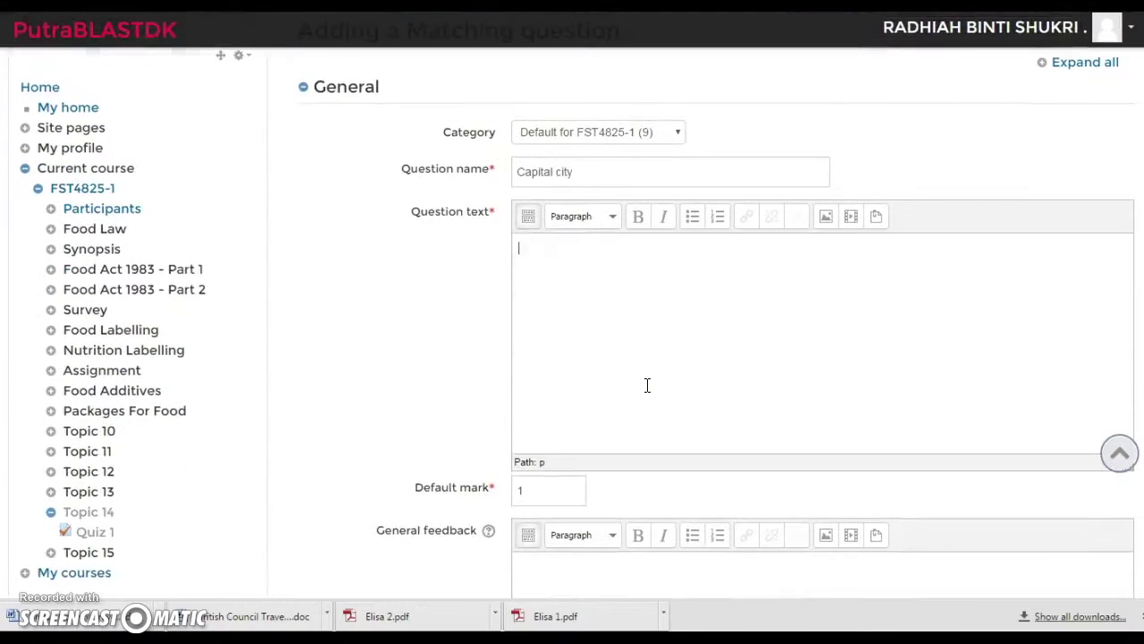
pyautogui.click(666, 372)
pyautogui.write('Find the right match')
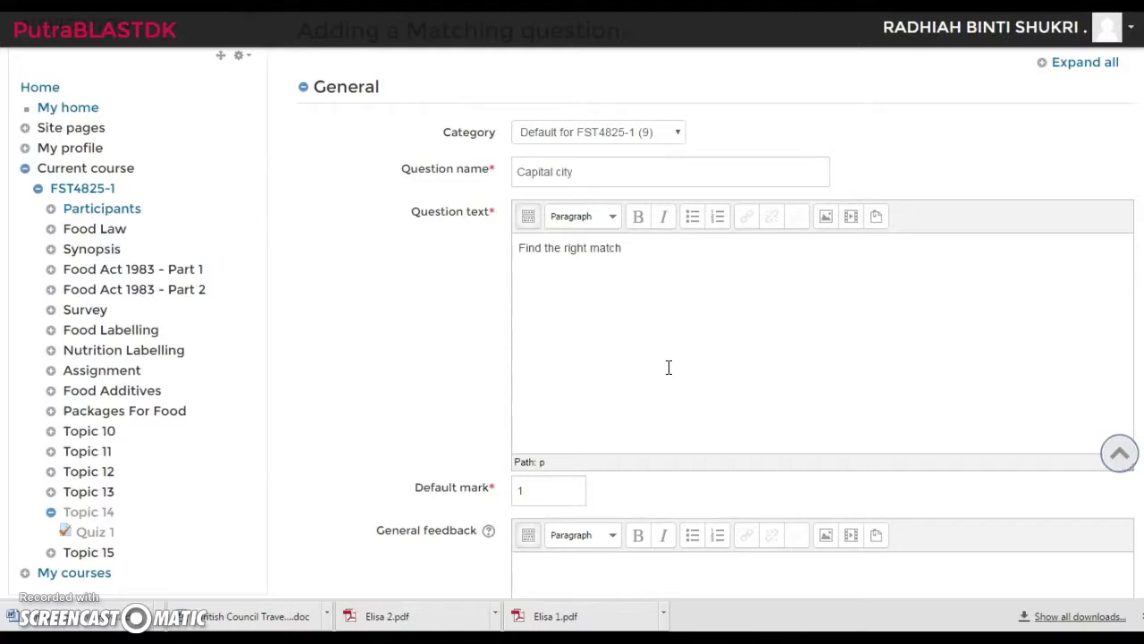
pyautogui.click(651, 346)
pyautogui.press('BackSpace')
# Step: Fill in Question 1 of the matching pairs with "Kota Kinabalu" and its answer with "Sabah"
pyautogui.scroll(-6, 651, 265)
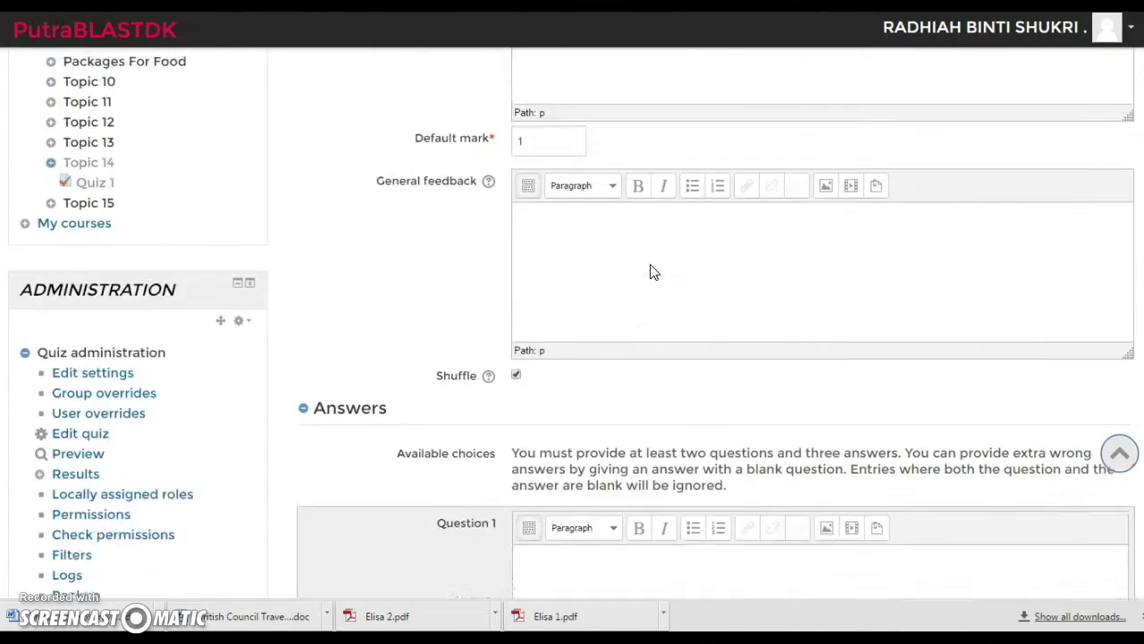
pyautogui.scroll(-3, 652, 268)
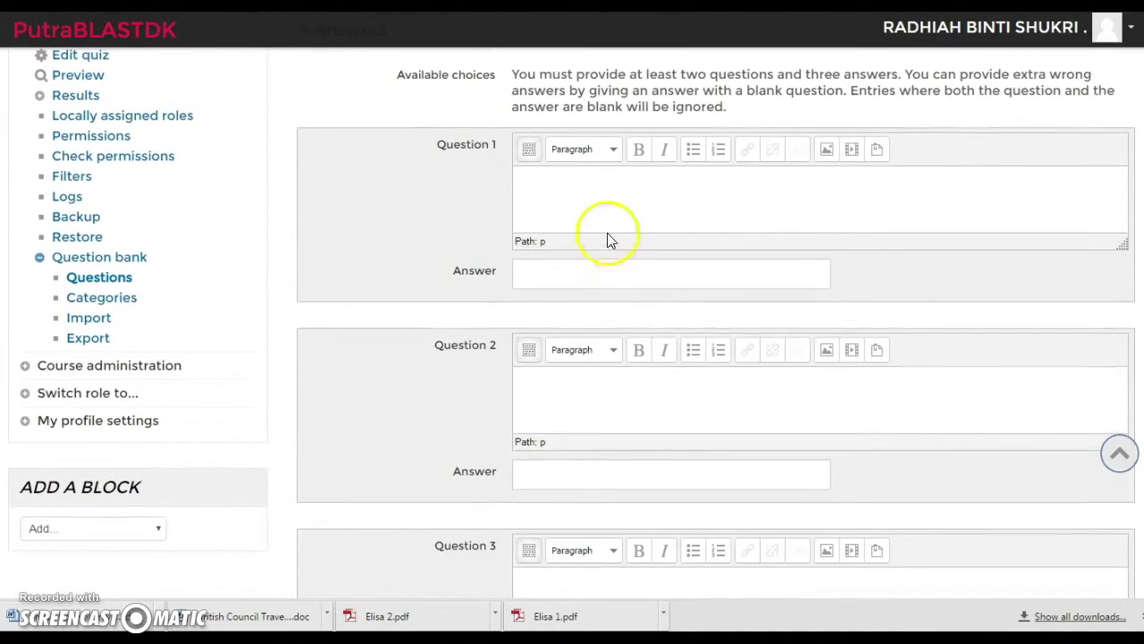
pyautogui.click(559, 193)
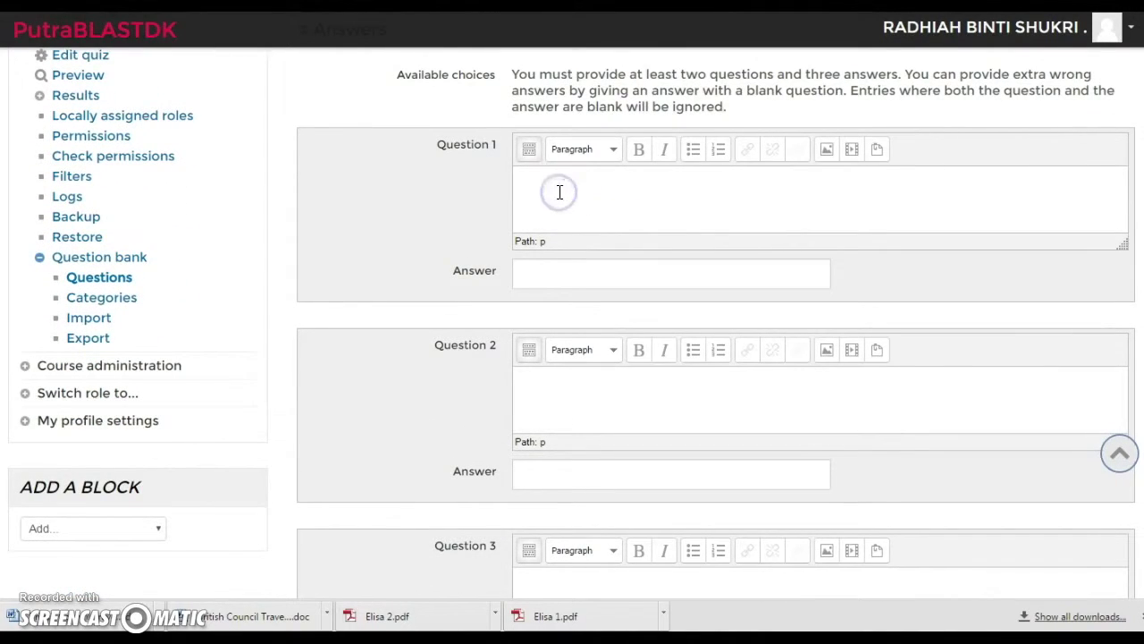
pyautogui.write('KOta')
pyautogui.click(542, 273)
pyautogui.write('Sabah')
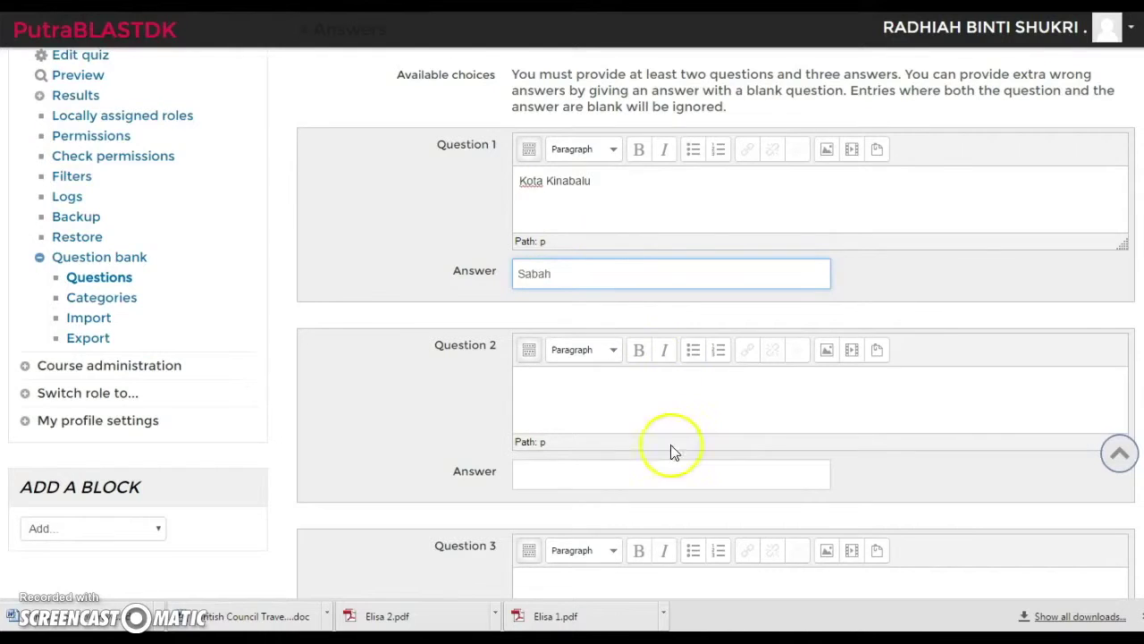
# Step: Fill in Question 2 of the matching pairs with "Alor Setar" and its answer with "Kedah"
pyautogui.click(644, 388)
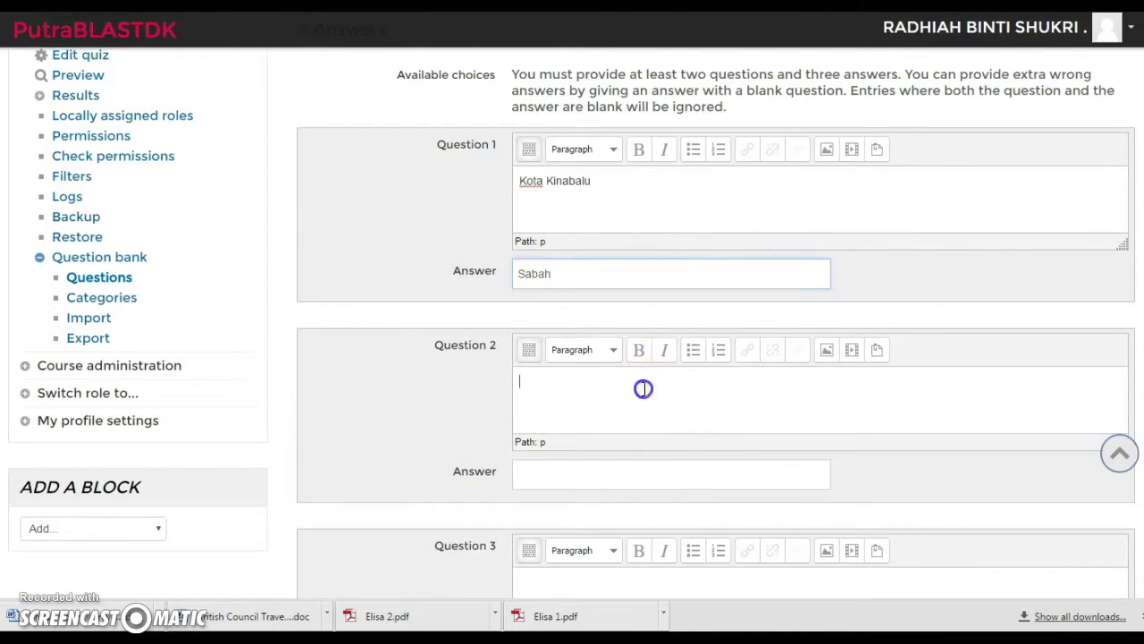
pyautogui.scroll(-3, 644, 388)
pyautogui.click(572, 229)
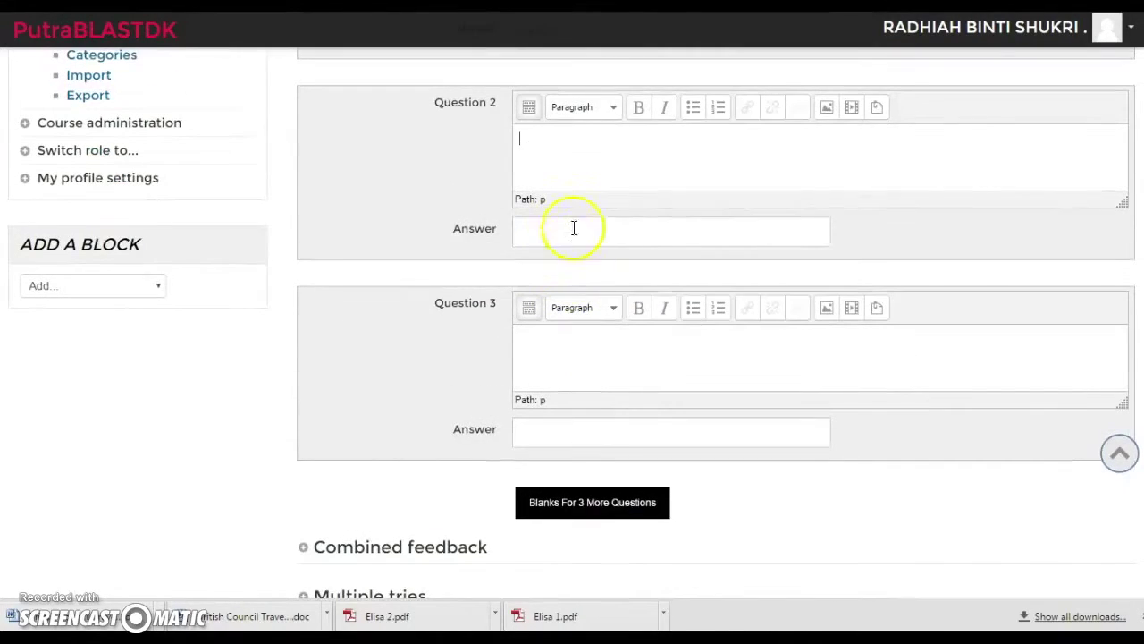
pyautogui.click(634, 145)
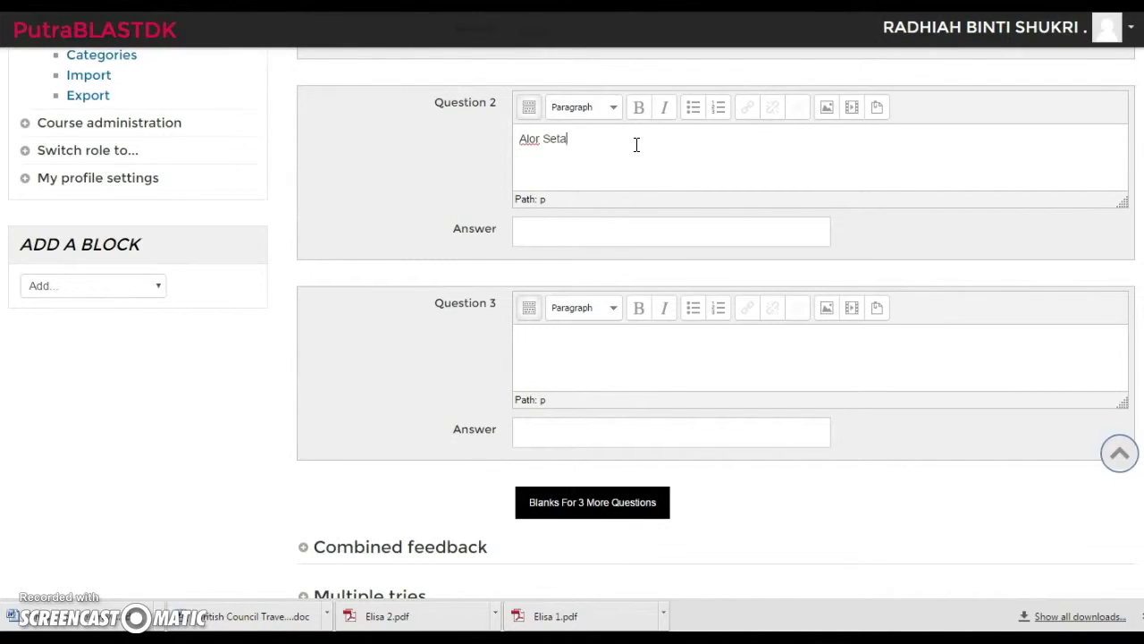
pyautogui.click(610, 232)
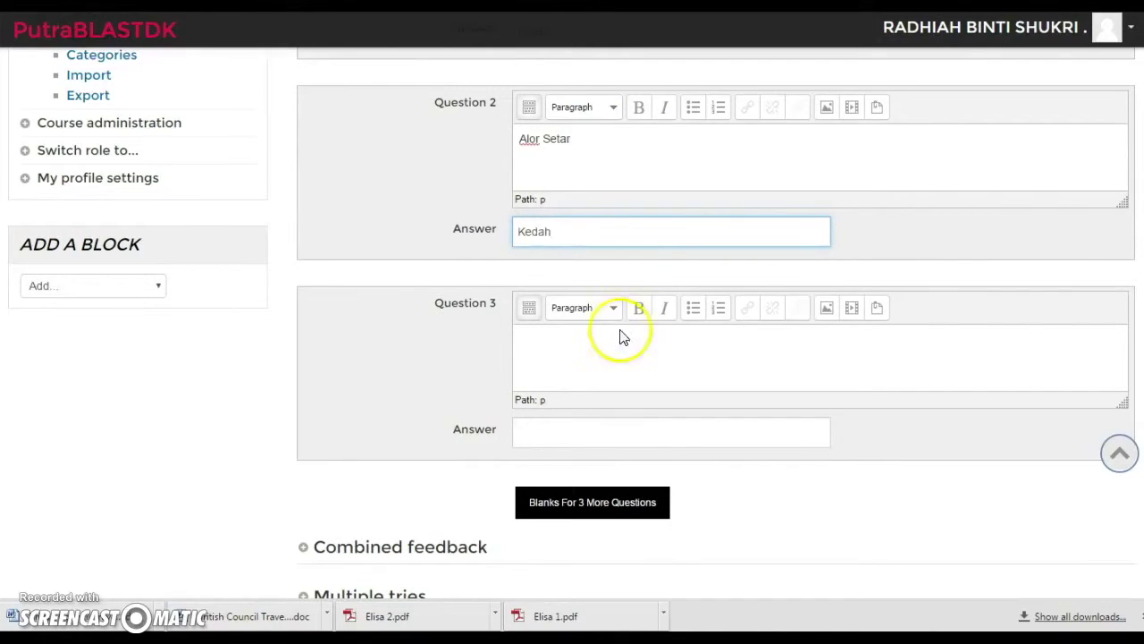
# Step: Fill in Question 3 of the matching pairs with "Kuching" and its answer with "Sarawak"
pyautogui.scroll(-2, 618, 328)
pyautogui.click(553, 209)
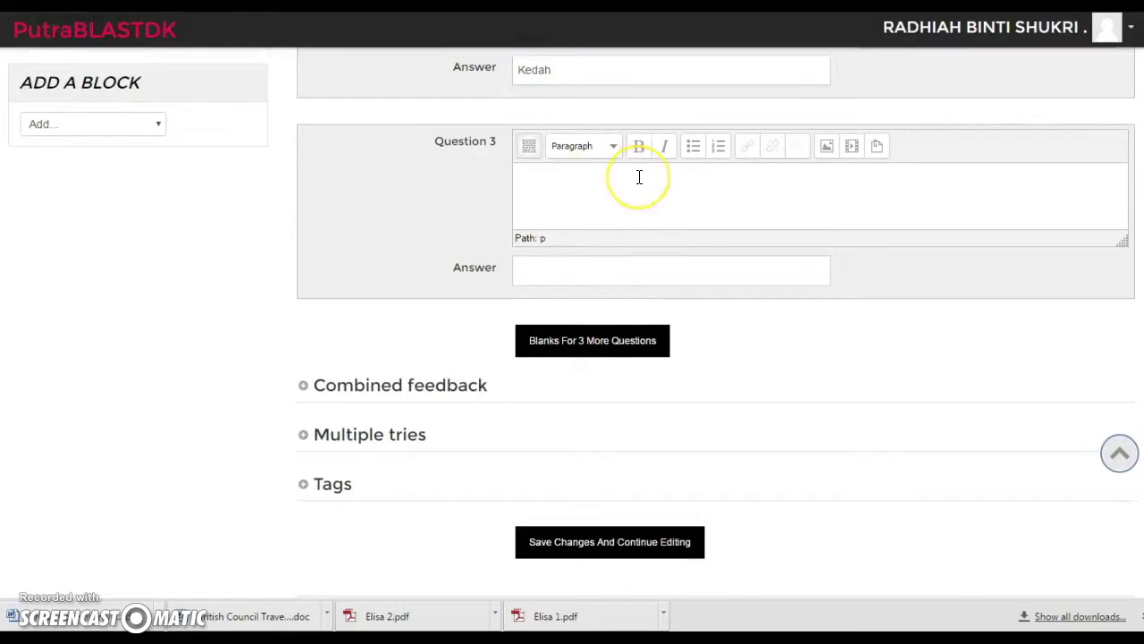
pyautogui.write('Kuching')
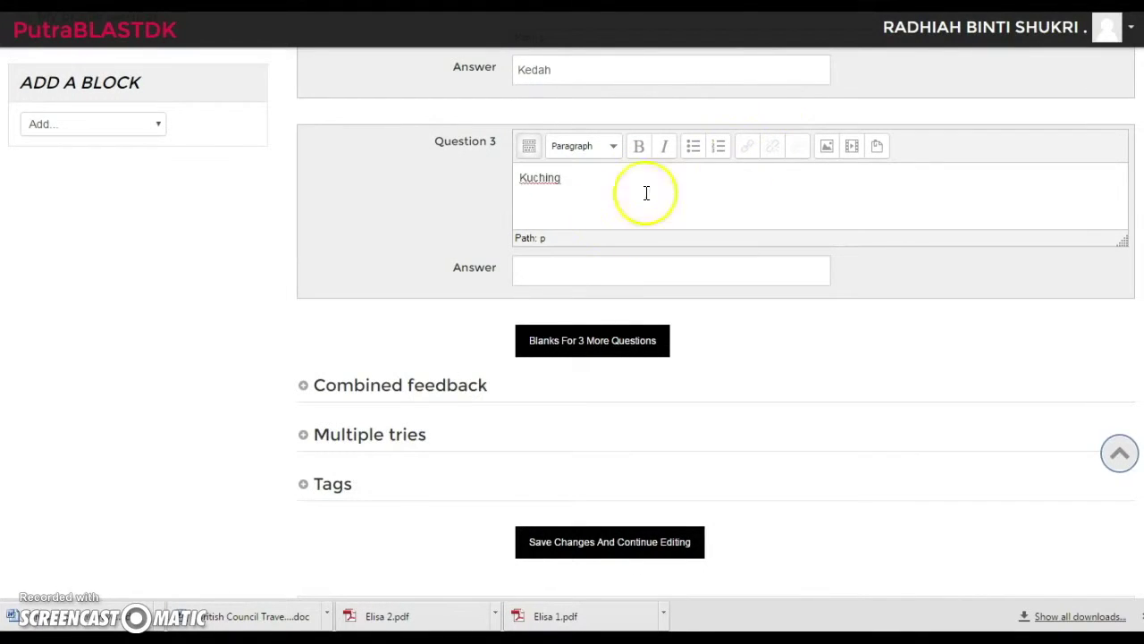
pyautogui.click(589, 273)
pyautogui.write('Sarawak')
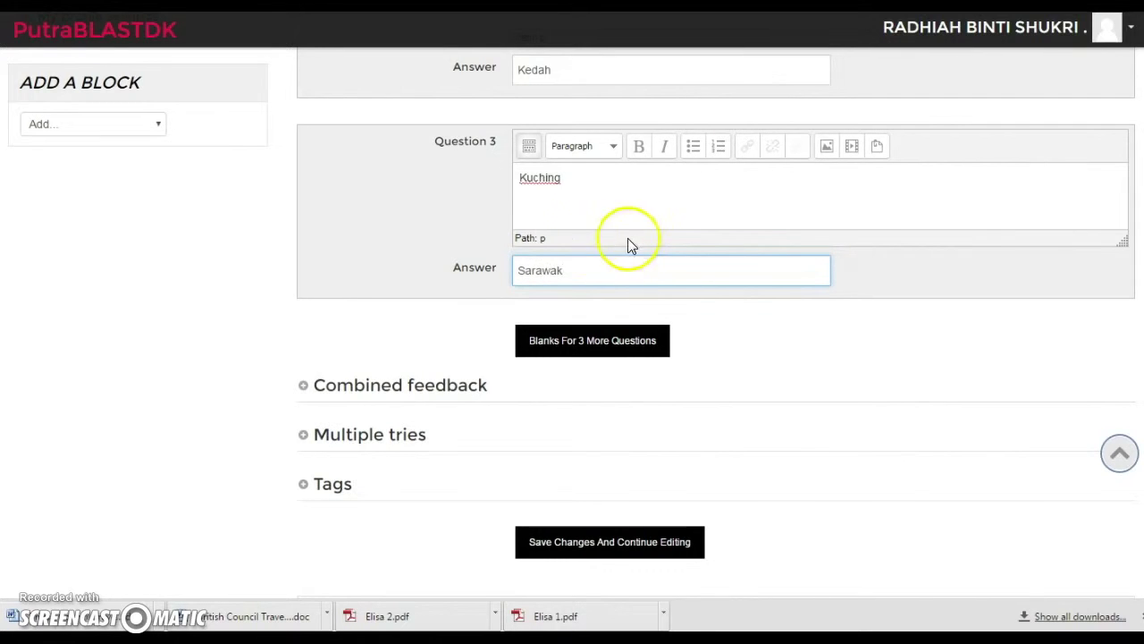
pyautogui.scroll(-1, 630, 257)
pyautogui.scroll(5, 644, 237)
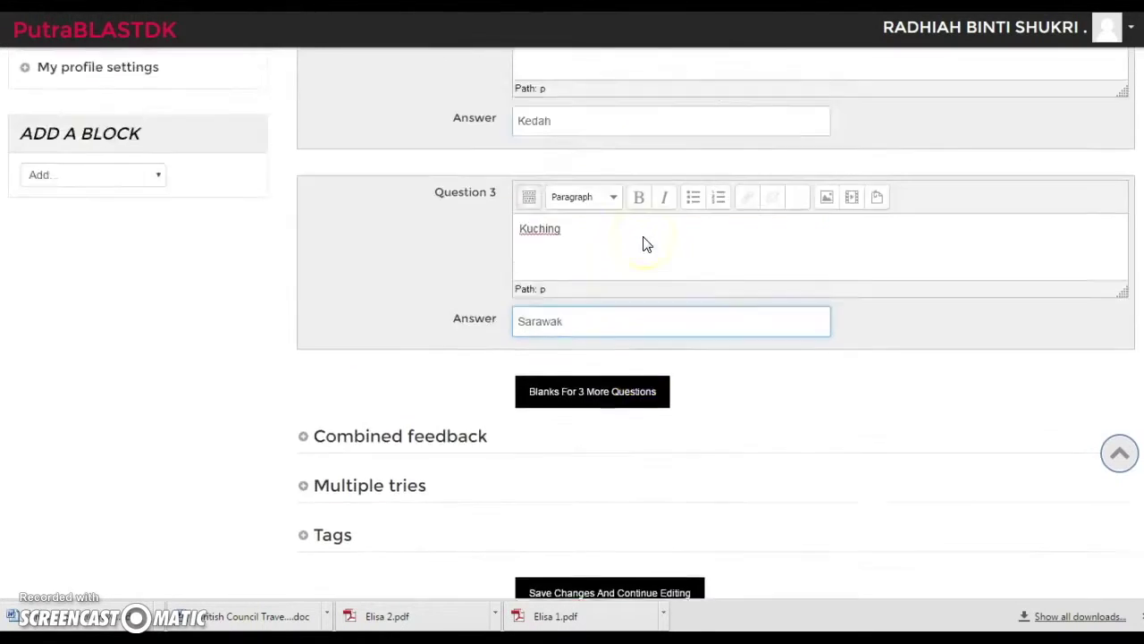
# Step: Add blanks for 3 more questions to the Matching question
pyautogui.scroll(-3, 661, 246)
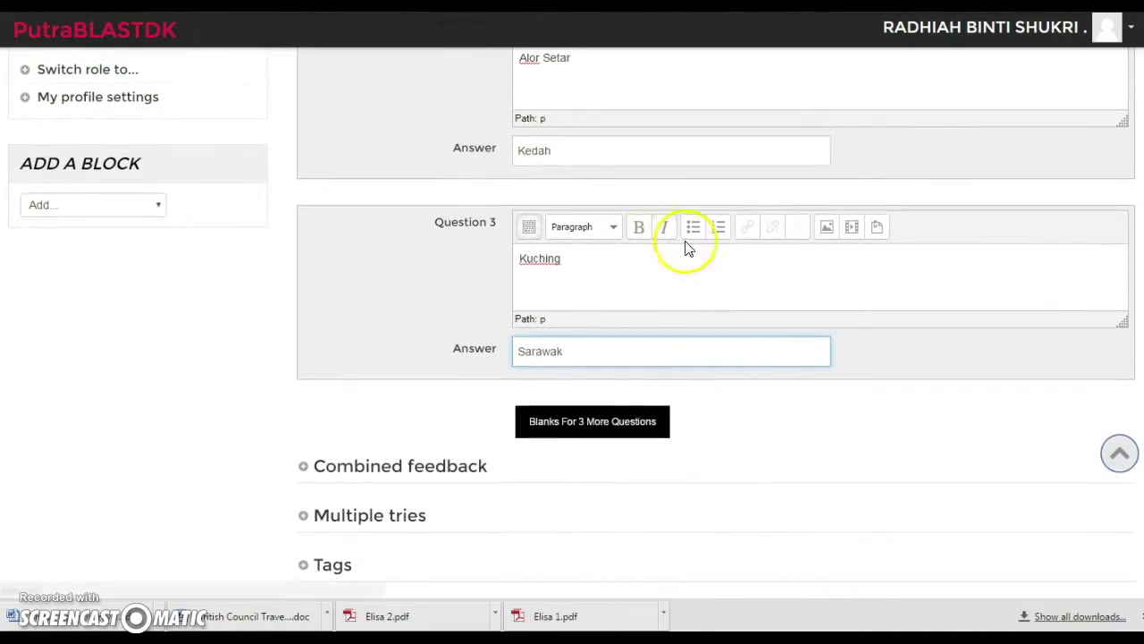
pyautogui.click(594, 432)
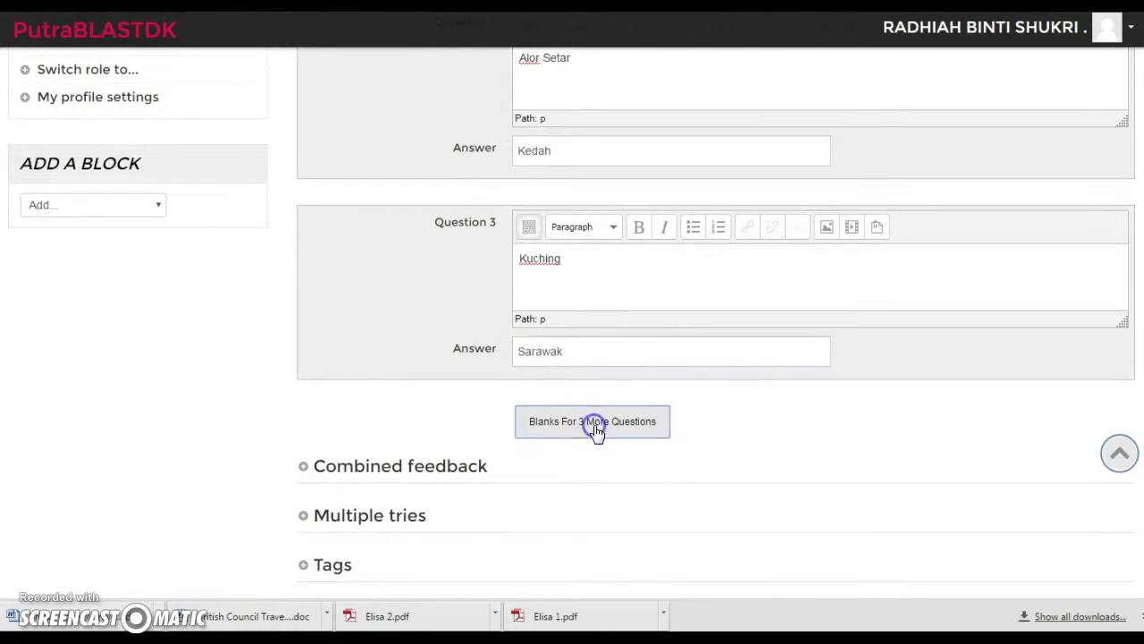
pyautogui.scroll(-3, 614, 396)
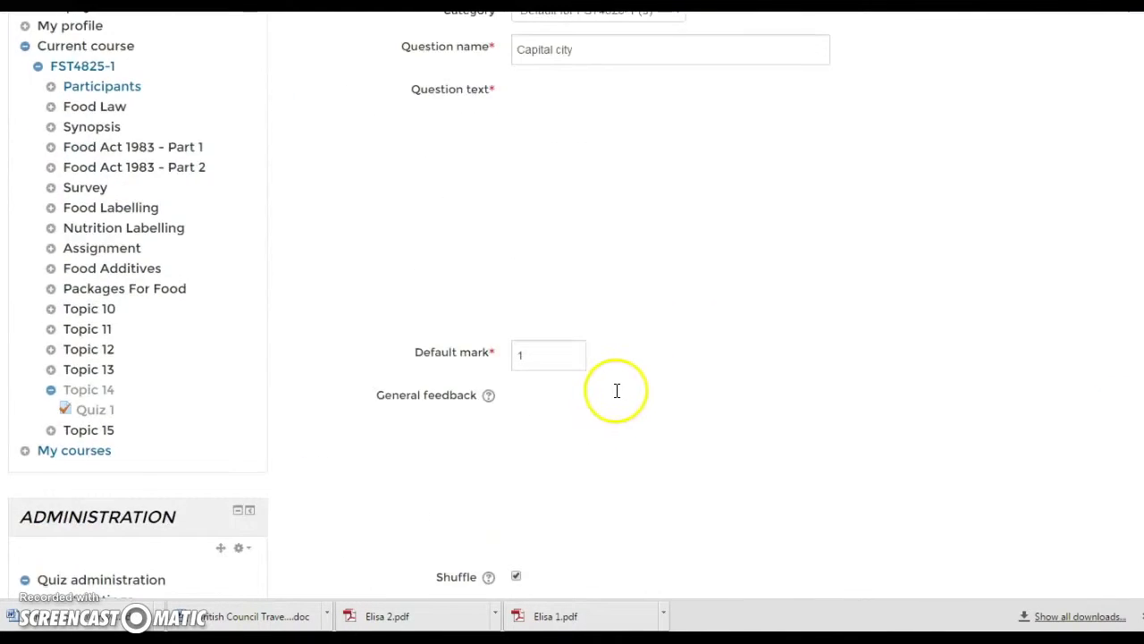
pyautogui.scroll(-6, 616, 391)
pyautogui.scroll(-3, 617, 392)
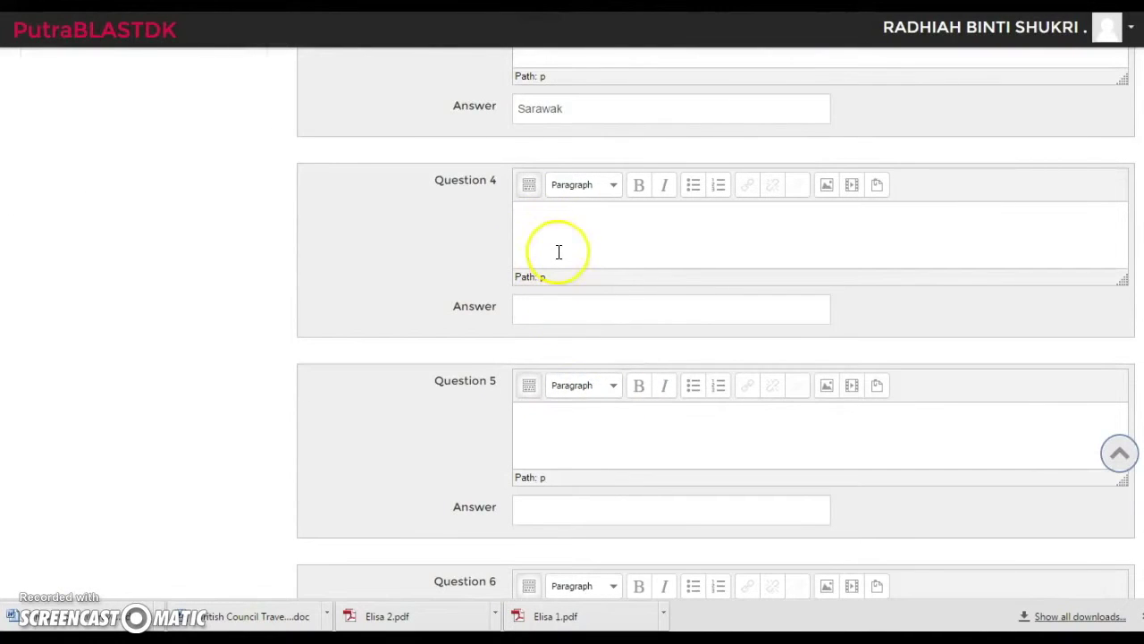
# Step: Leave the blanks for Questions 4 to 6 empty and save the Matching question to the quiz
pyautogui.scroll(-2, 559, 252)
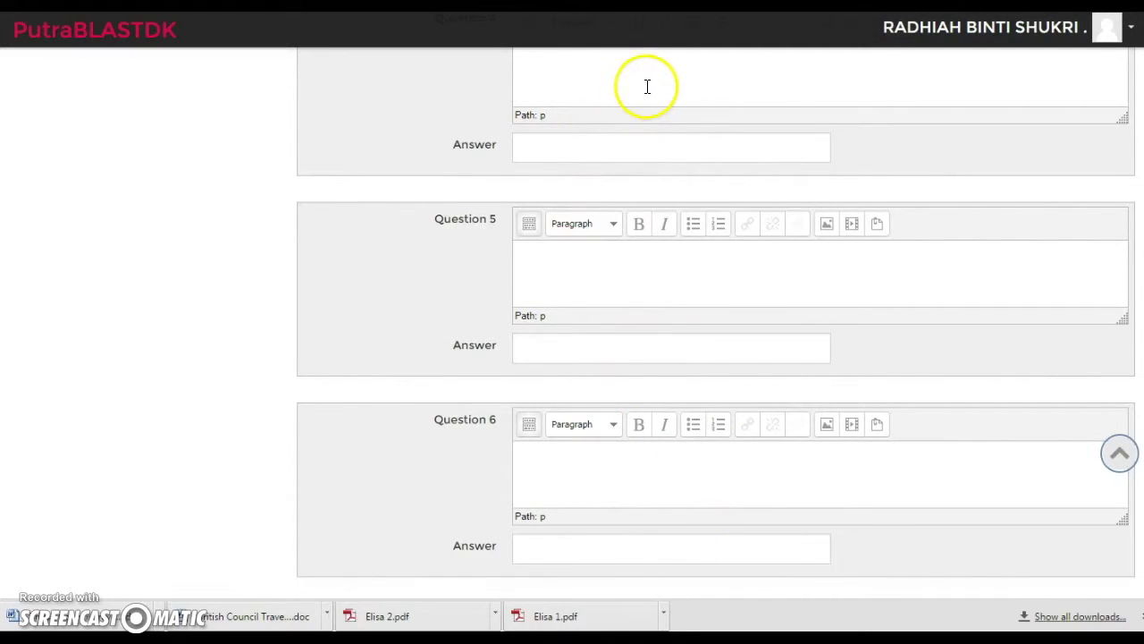
pyautogui.scroll(2, 646, 89)
pyautogui.scroll(-2, 620, 246)
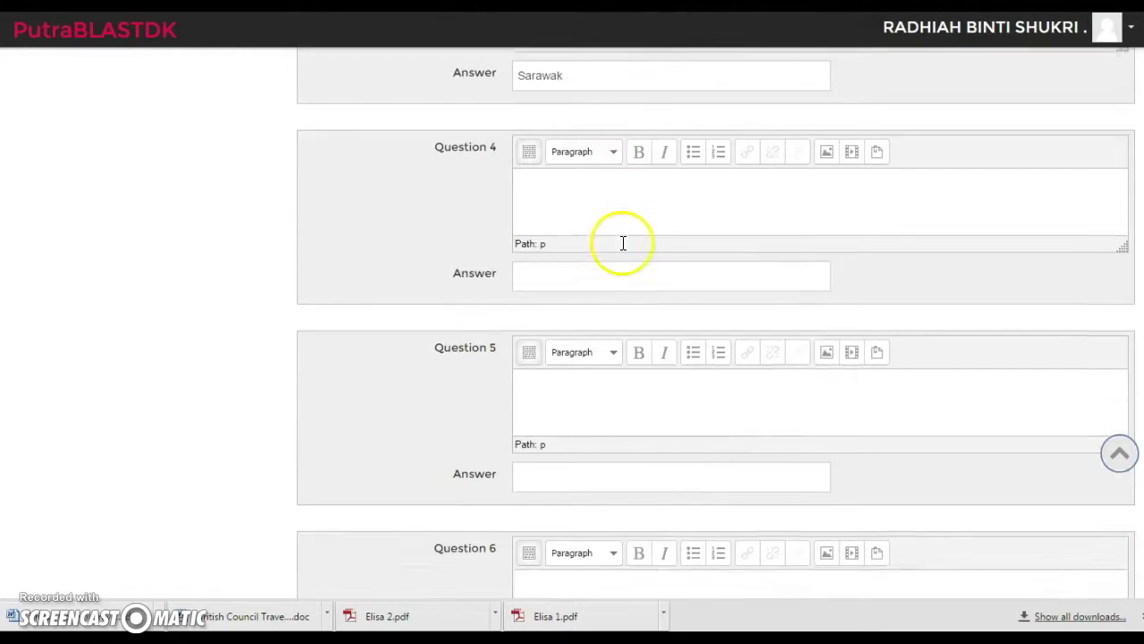
pyautogui.scroll(-2, 624, 250)
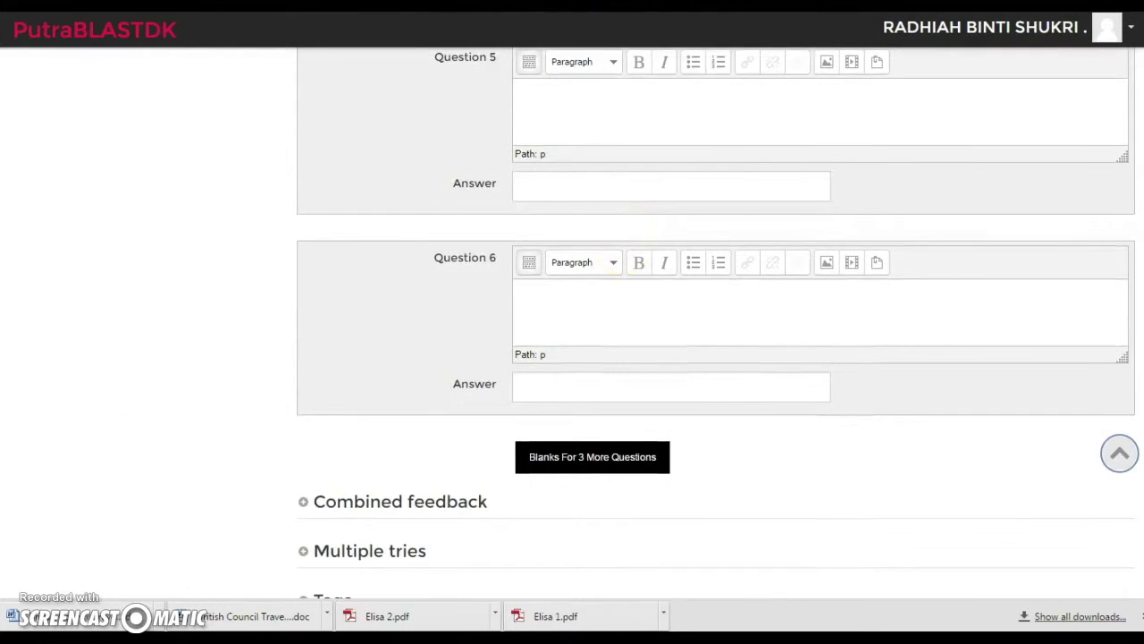
pyautogui.scroll(-2, 241, 441)
pyautogui.scroll(-1, 240, 440)
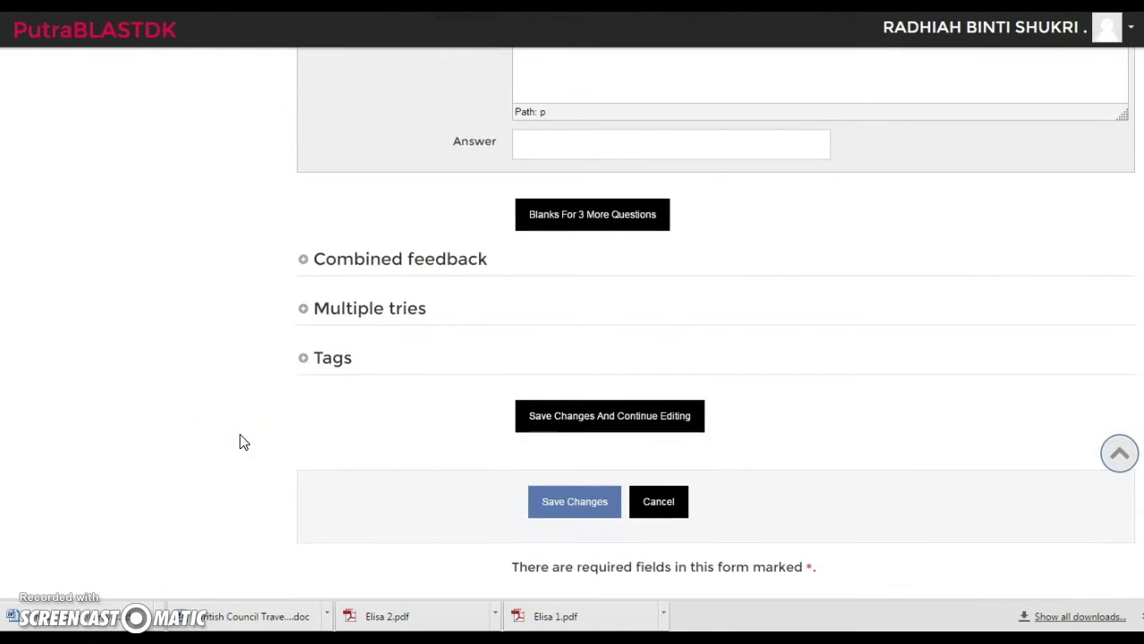
pyautogui.click(561, 506)
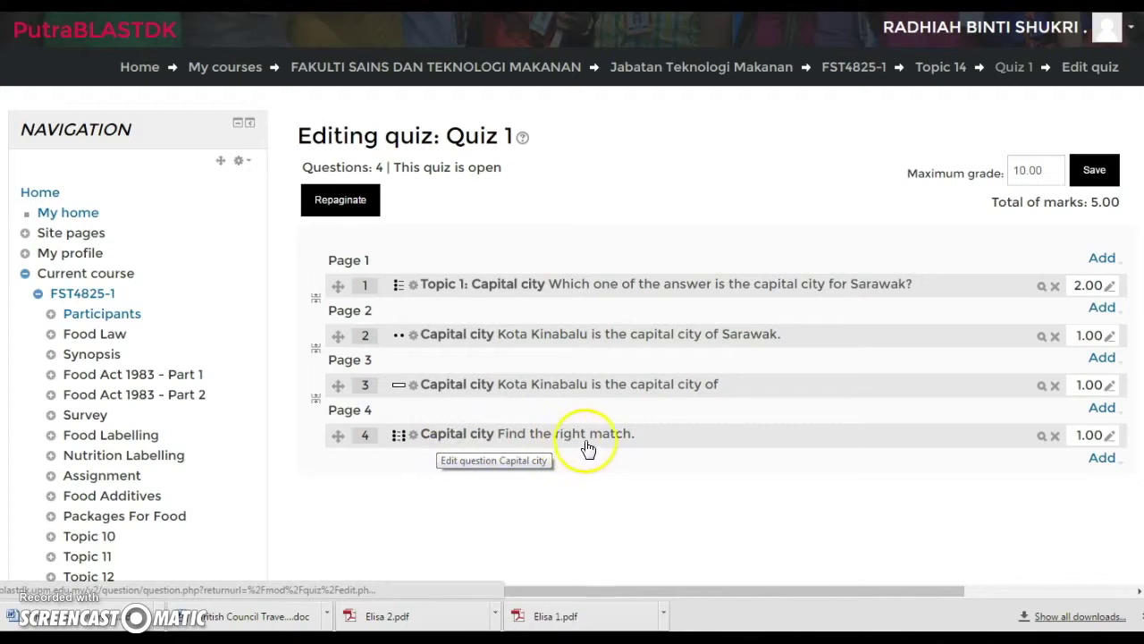
# Step: Preview the Matching question "Find the right match.", inspect the answer choices for Alor Setar, and close the preview
pyautogui.click(1041, 437)
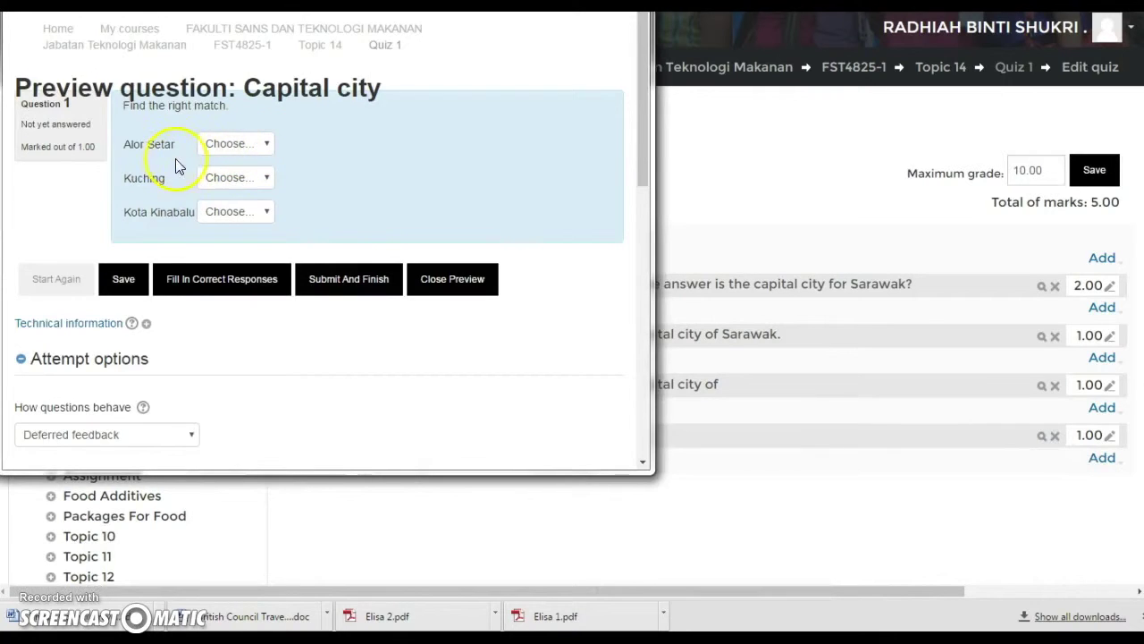
pyautogui.click(269, 147)
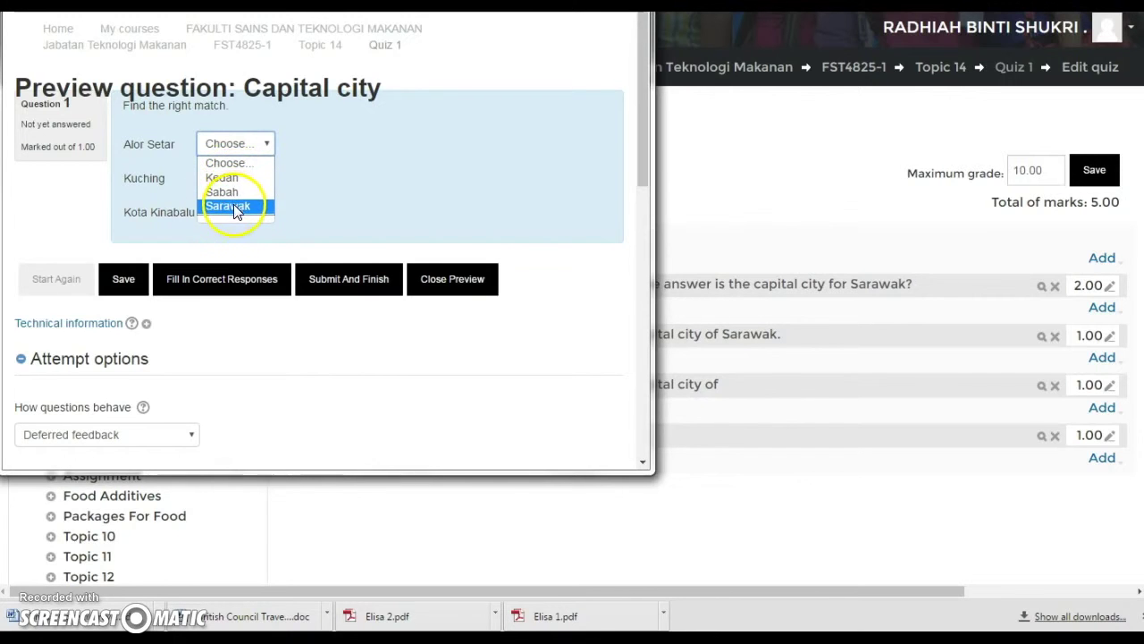
pyautogui.click(354, 160)
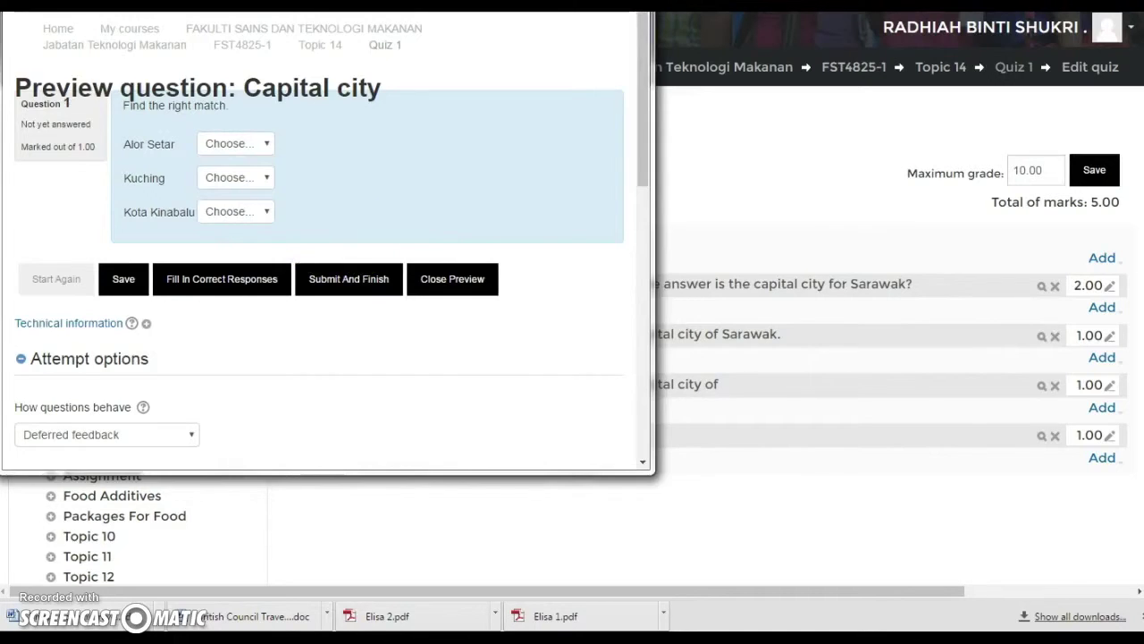
pyautogui.hotkey('ctrl', 'w')
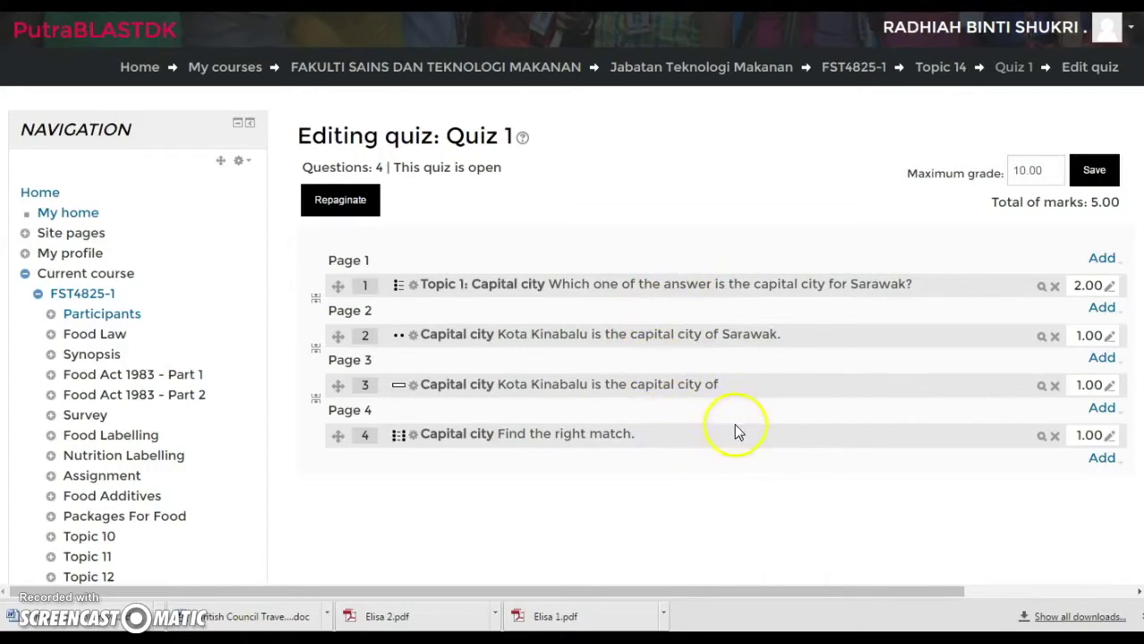
# Step: Save the maximum grade of Quiz 1 as 10.00
pyautogui.click(1093, 172)
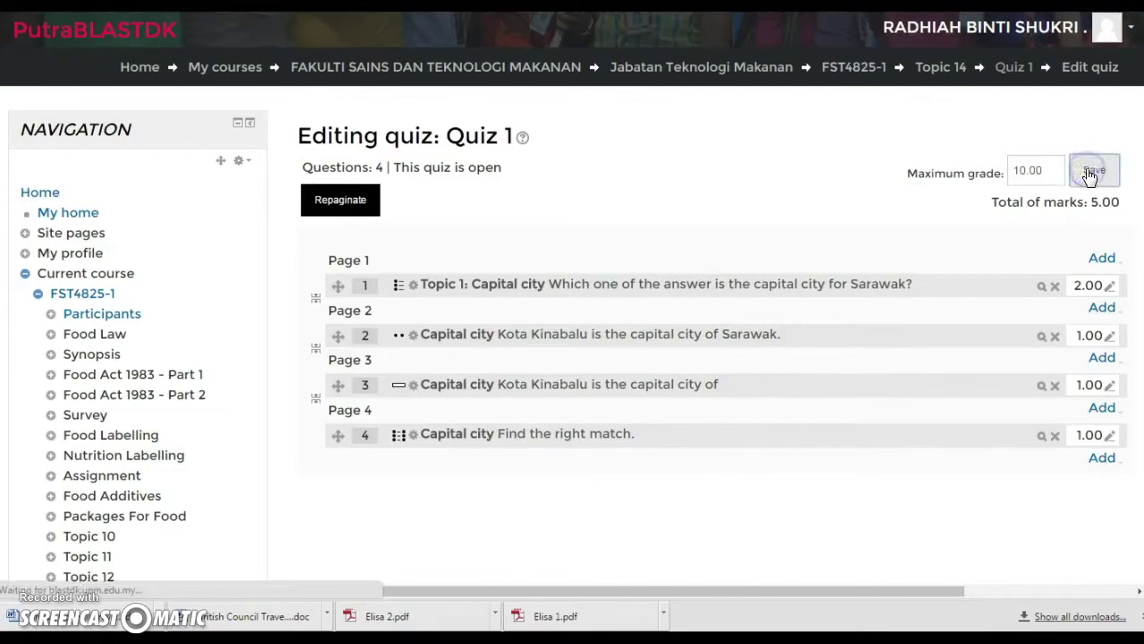
pyautogui.click(1090, 173)
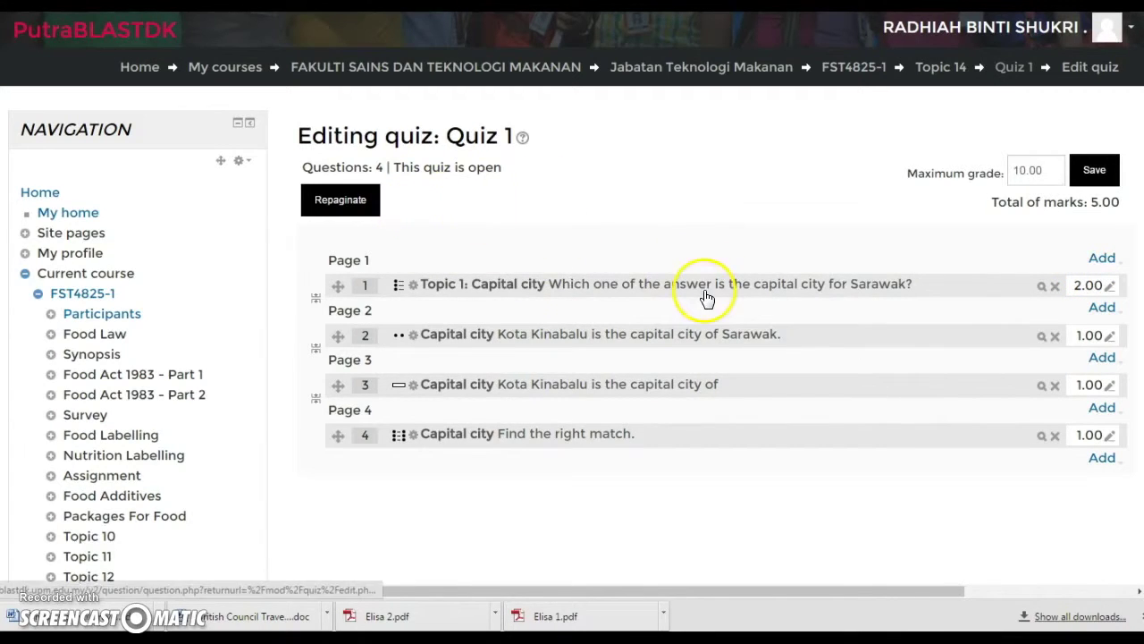
# Step: Open Quiz 1 under Topic 14 and start a preview of the whole quiz
pyautogui.scroll(-4, 705, 296)
pyautogui.scroll(3, 705, 296)
pyautogui.scroll(-3, 705, 296)
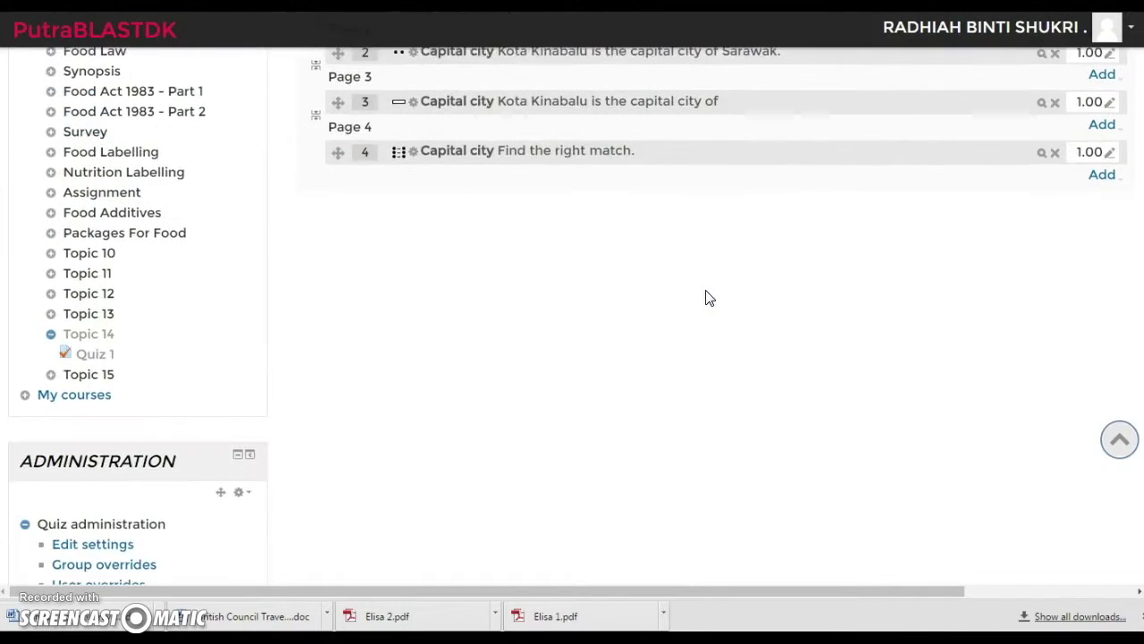
pyautogui.click(802, 313)
pyautogui.scroll(-3, 802, 312)
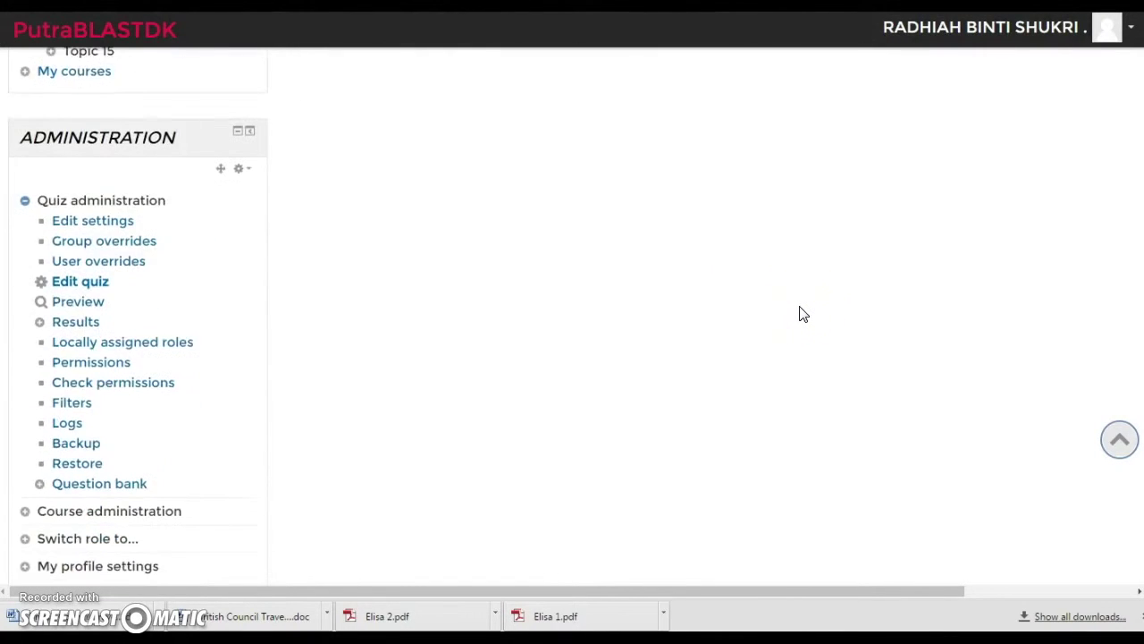
pyautogui.scroll(3, 802, 313)
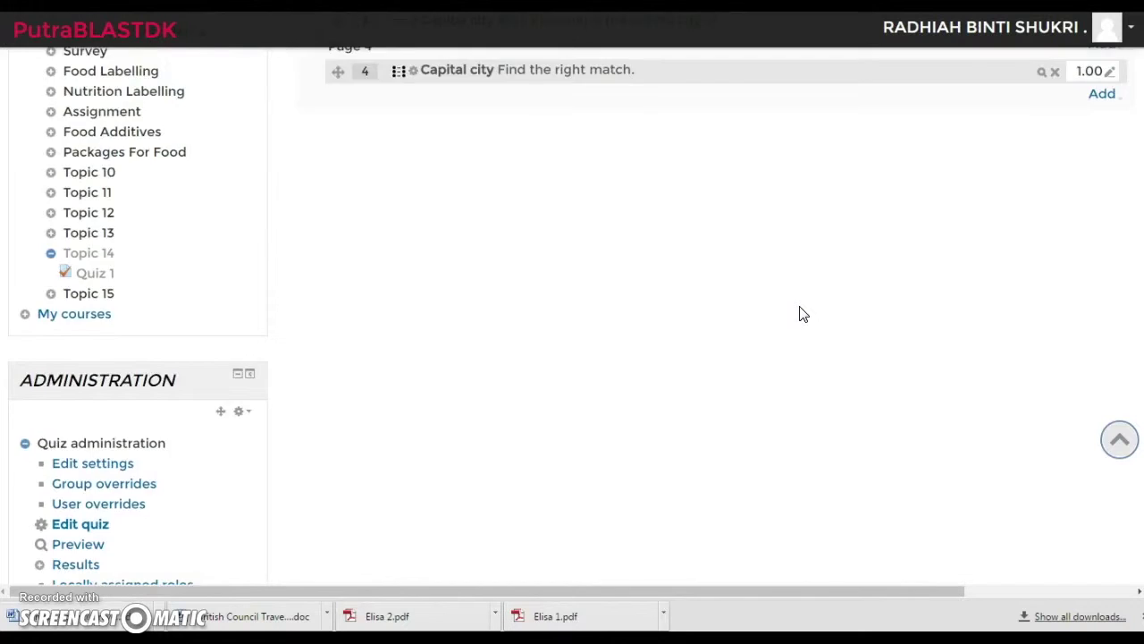
pyautogui.scroll(-2, 802, 313)
pyautogui.scroll(-3, 801, 314)
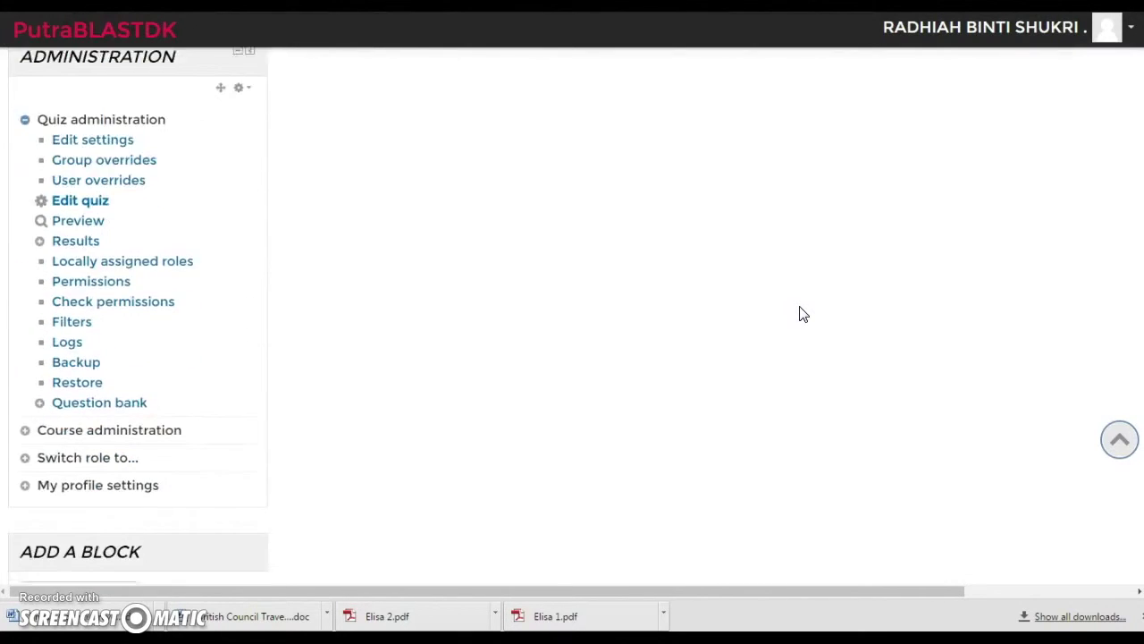
pyautogui.scroll(5, 802, 313)
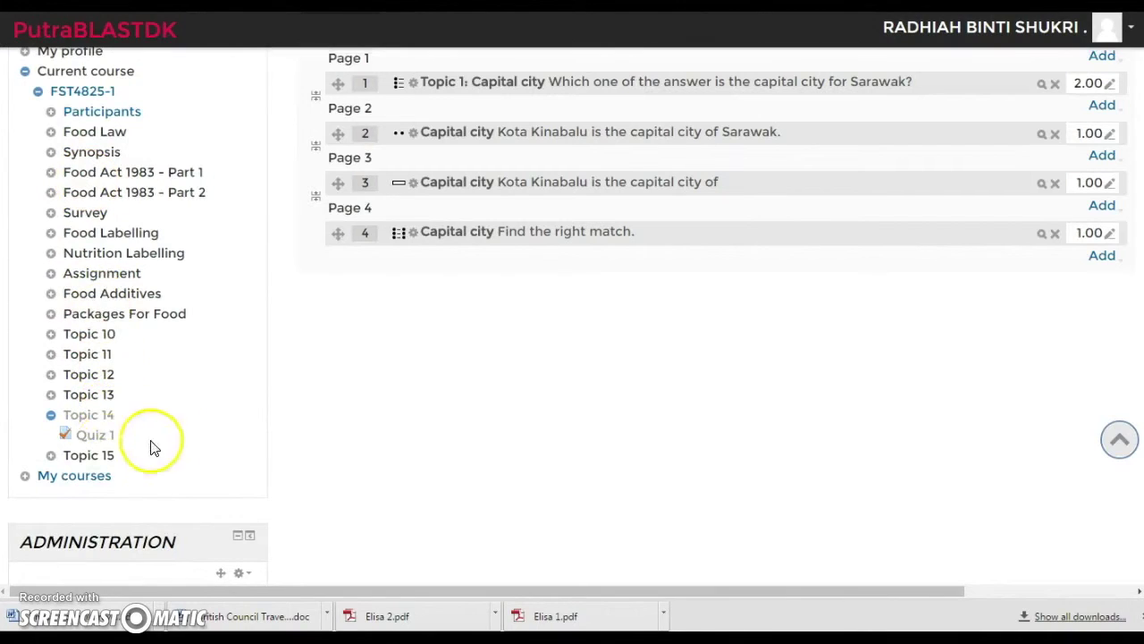
pyautogui.click(96, 435)
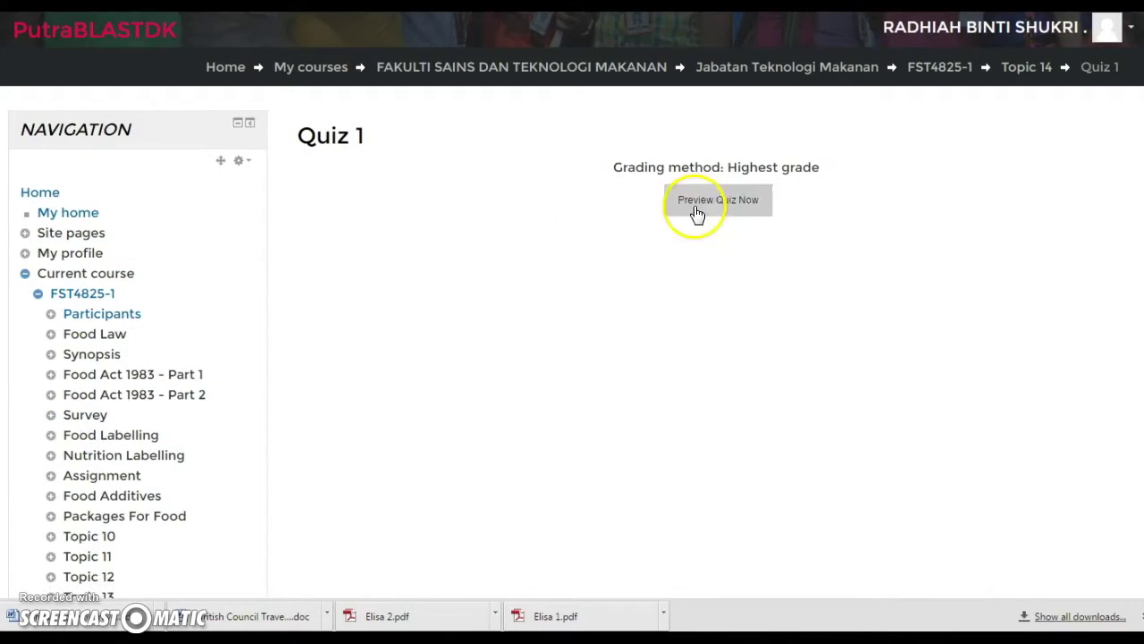
pyautogui.click(698, 201)
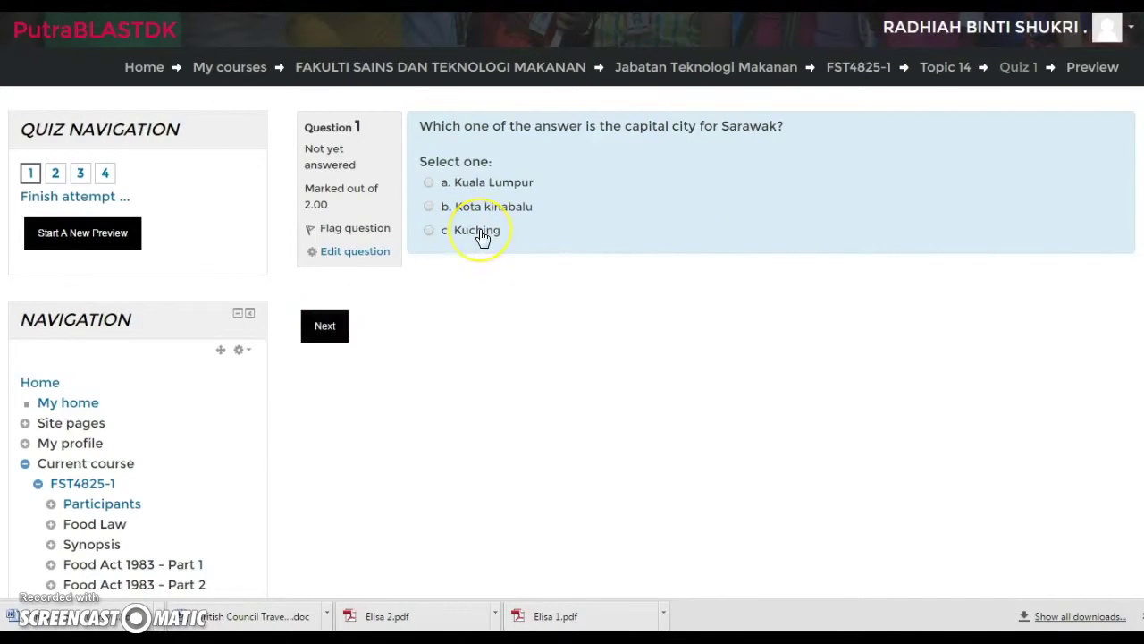
# Step: Page through all four quiz questions without answering them, up to the summary of the attempt
pyautogui.click(326, 328)
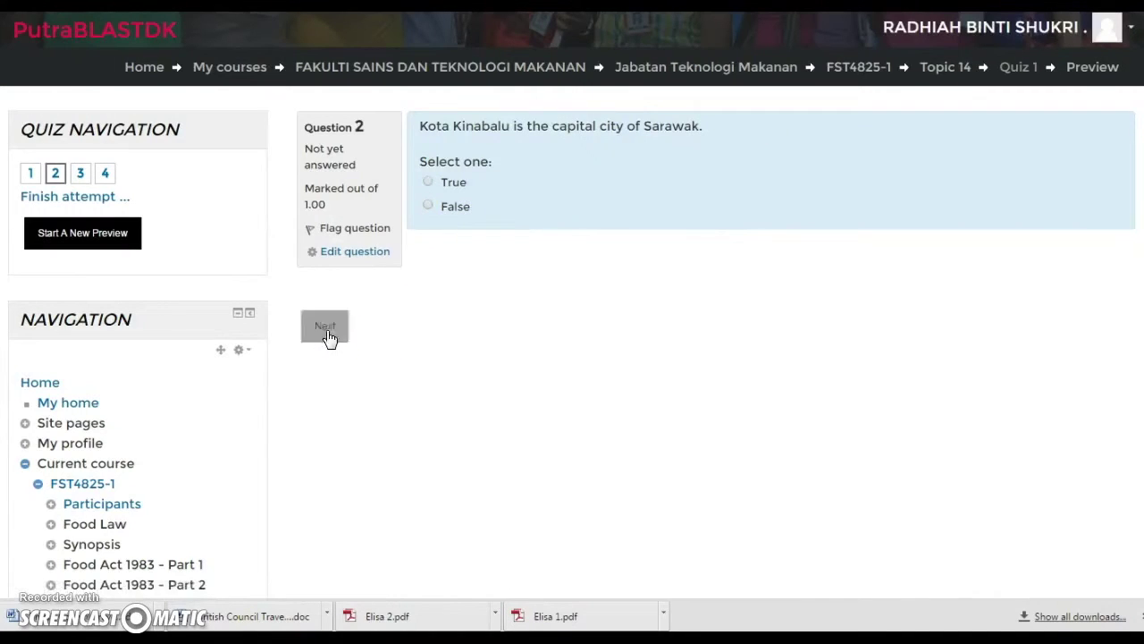
pyautogui.click(327, 330)
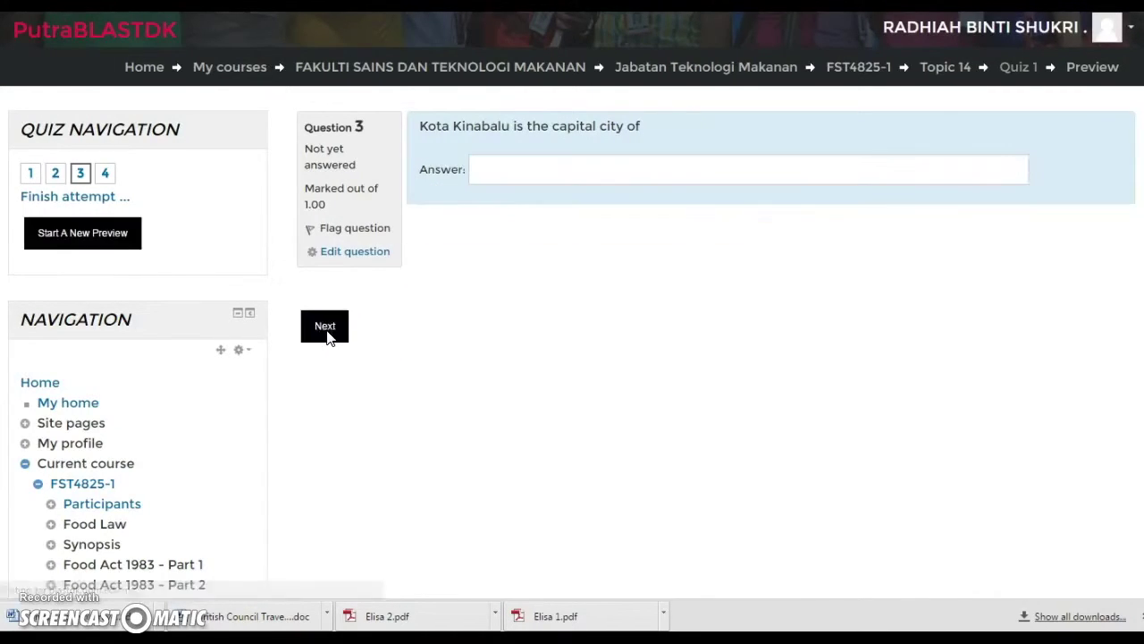
pyautogui.click(326, 329)
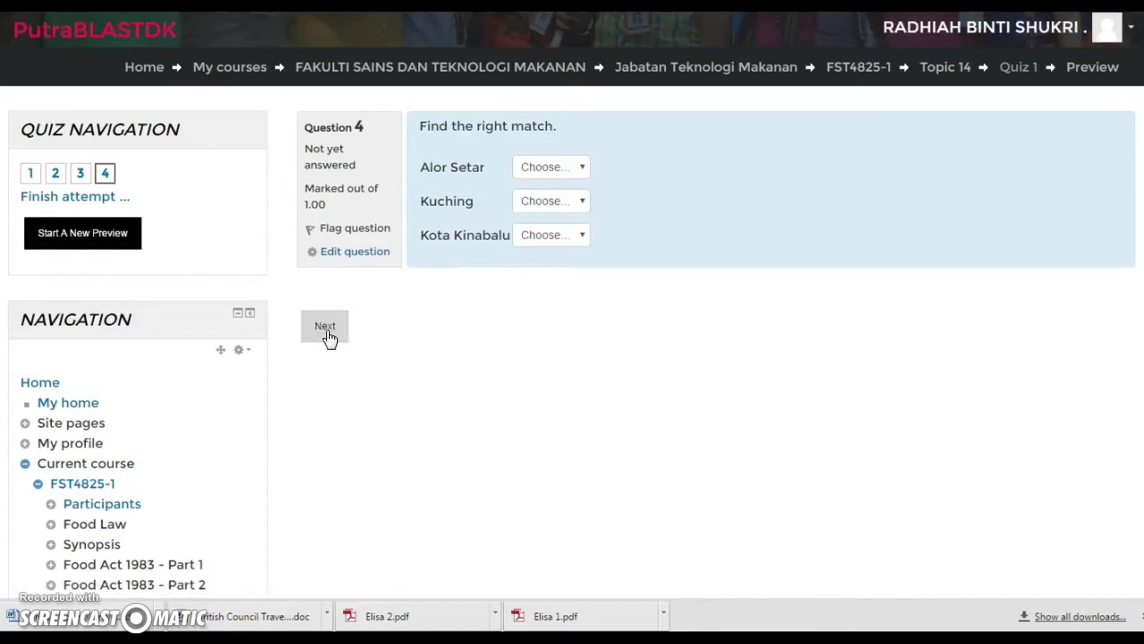
pyautogui.click(327, 331)
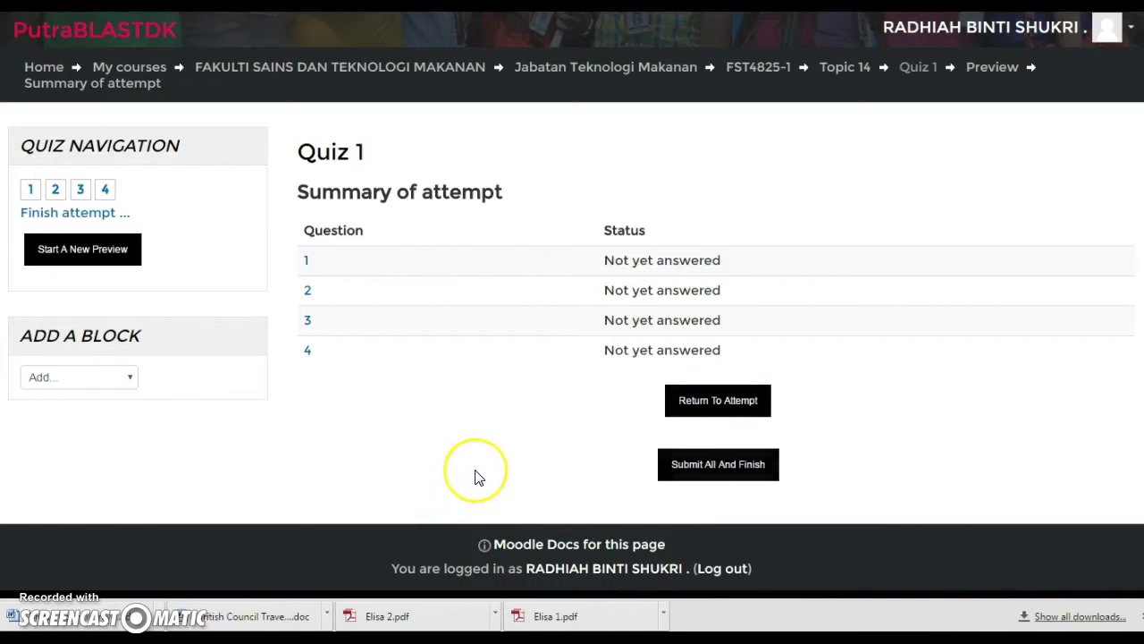
# Step: Leave the quiz preview, return to the FST4825-1 course page and locate Quiz 1 under Topic 14
pyautogui.hotkey('alt', 'Left')
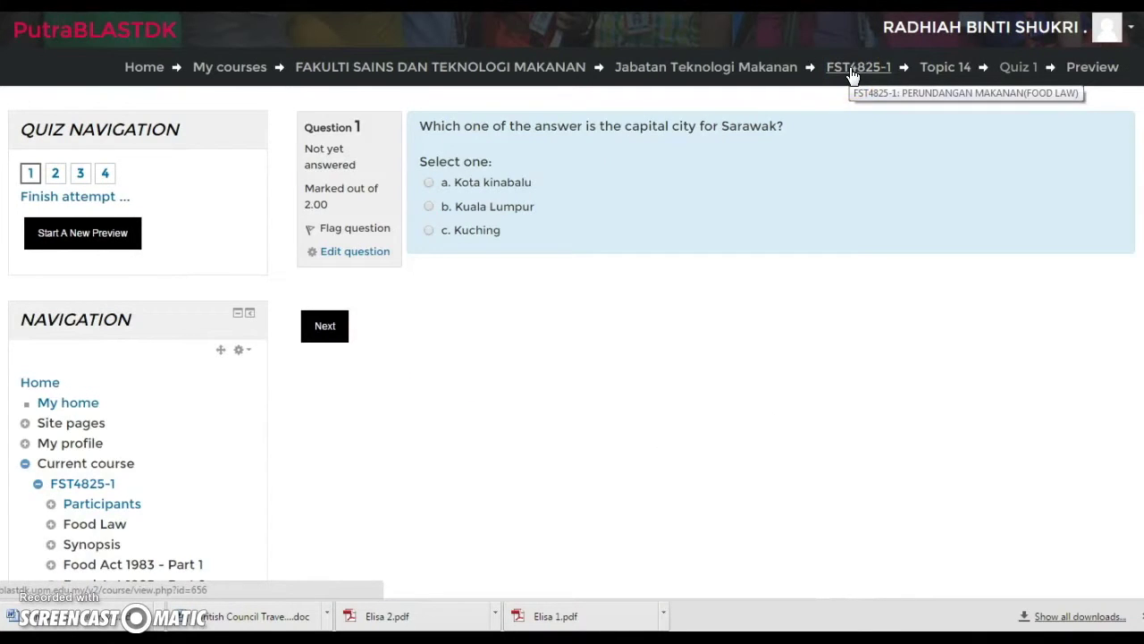
pyautogui.click(852, 76)
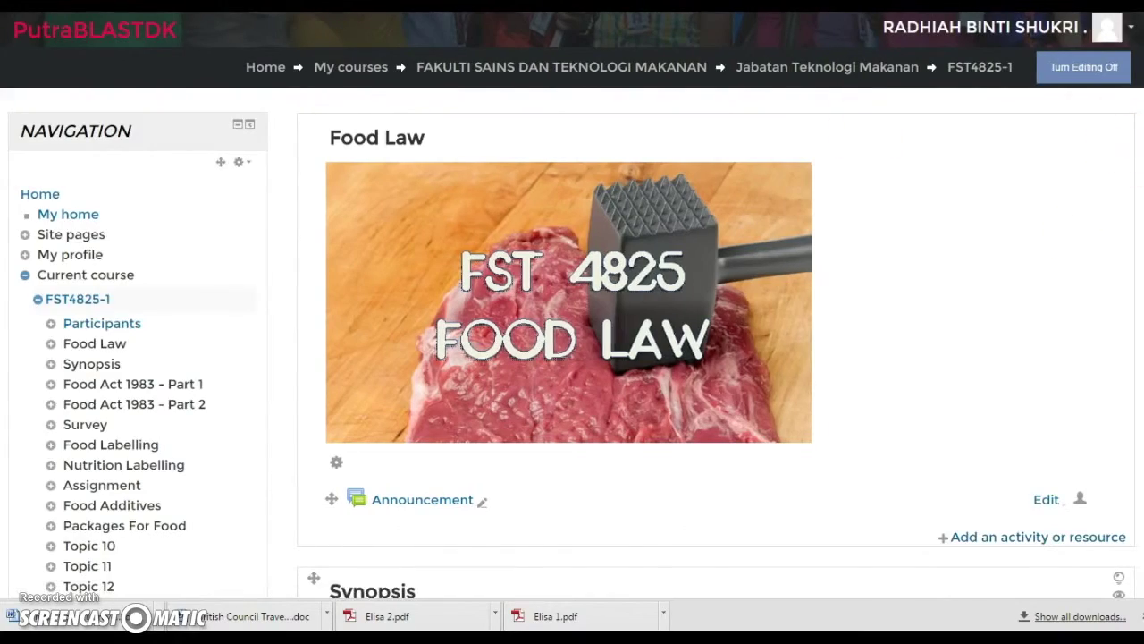
pyautogui.scroll(-20, 715, 321)
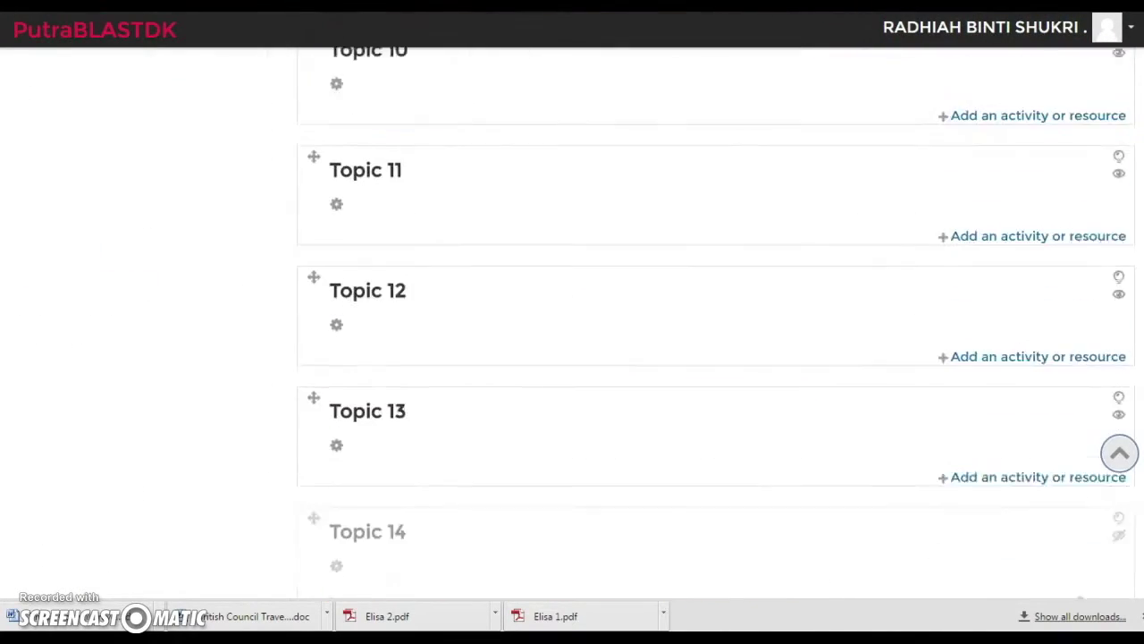
pyautogui.scroll(3, 715, 322)
pyautogui.scroll(-5, 716, 322)
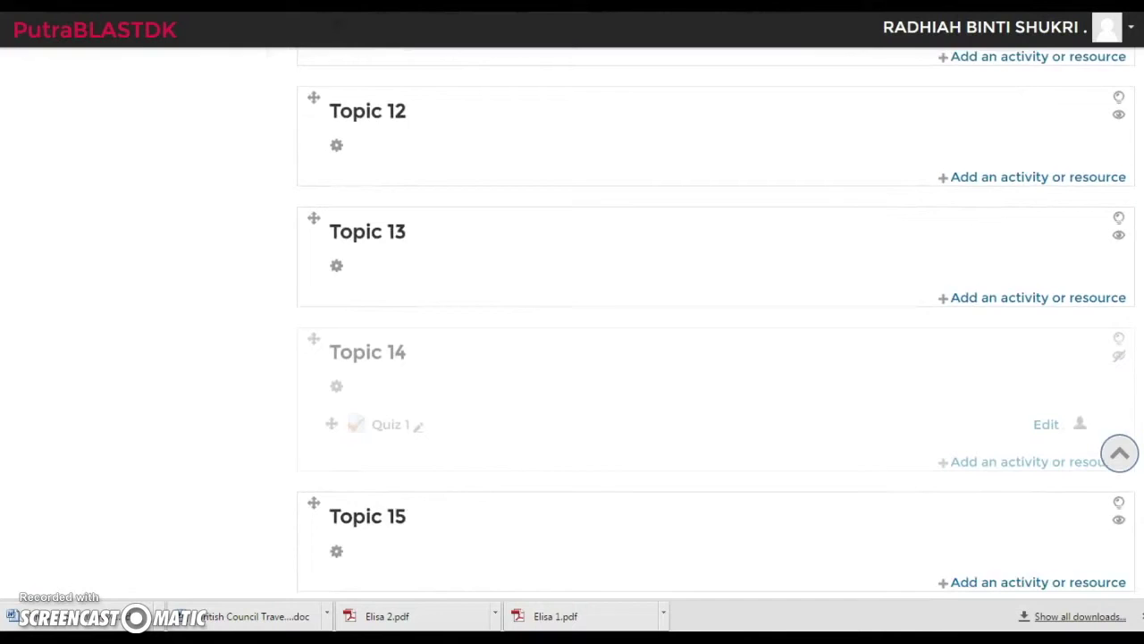
pyautogui.scroll(-2, 894, 483)
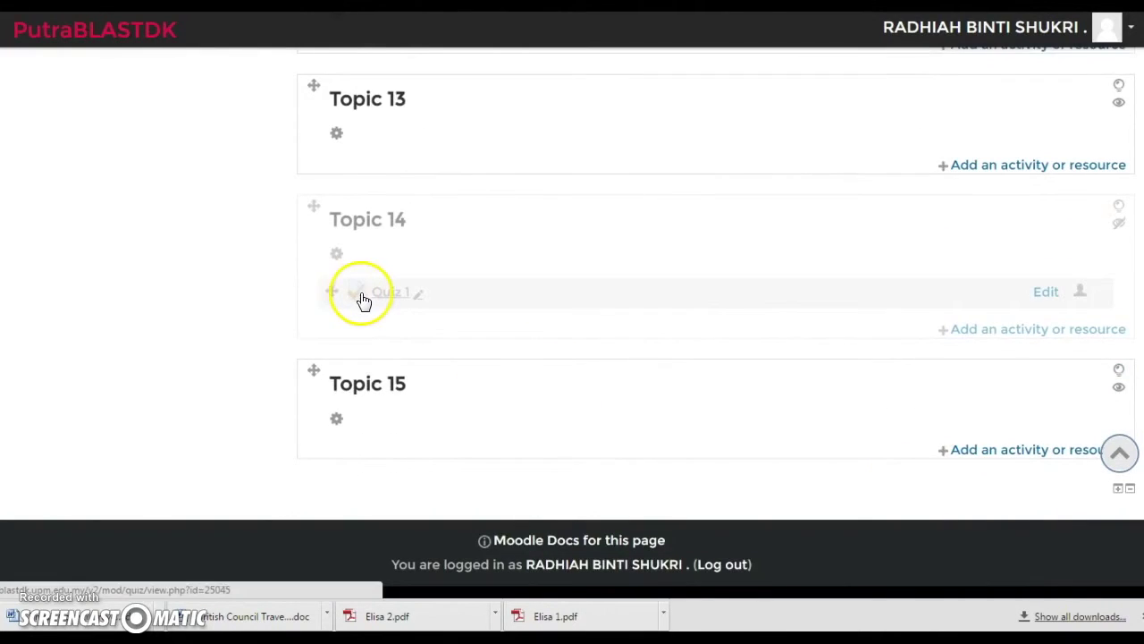
pyautogui.scroll(1, 361, 299)
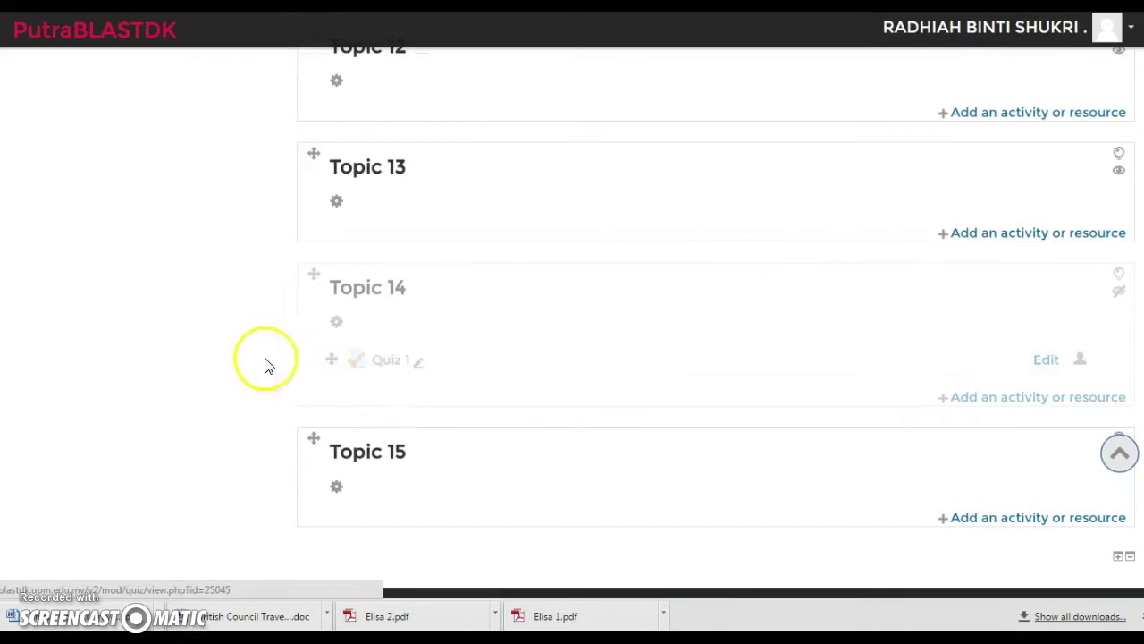
# Step: Open the question bank of the course FST4825-1
pyautogui.scroll(15, 429, 396)
pyautogui.scroll(15, 362, 384)
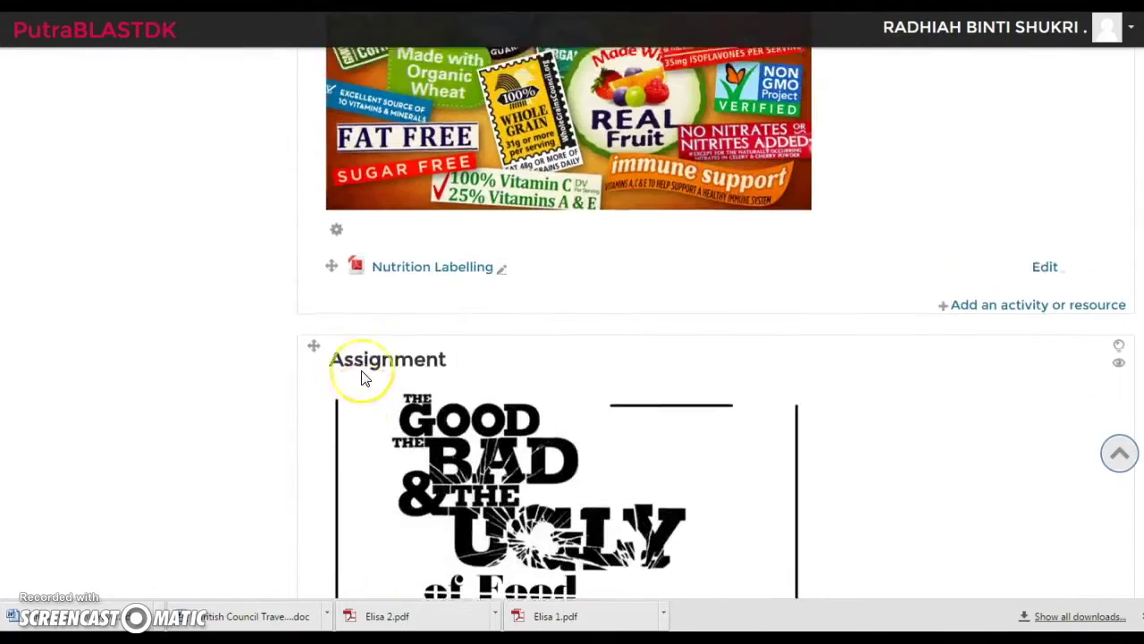
pyautogui.scroll(5, 362, 377)
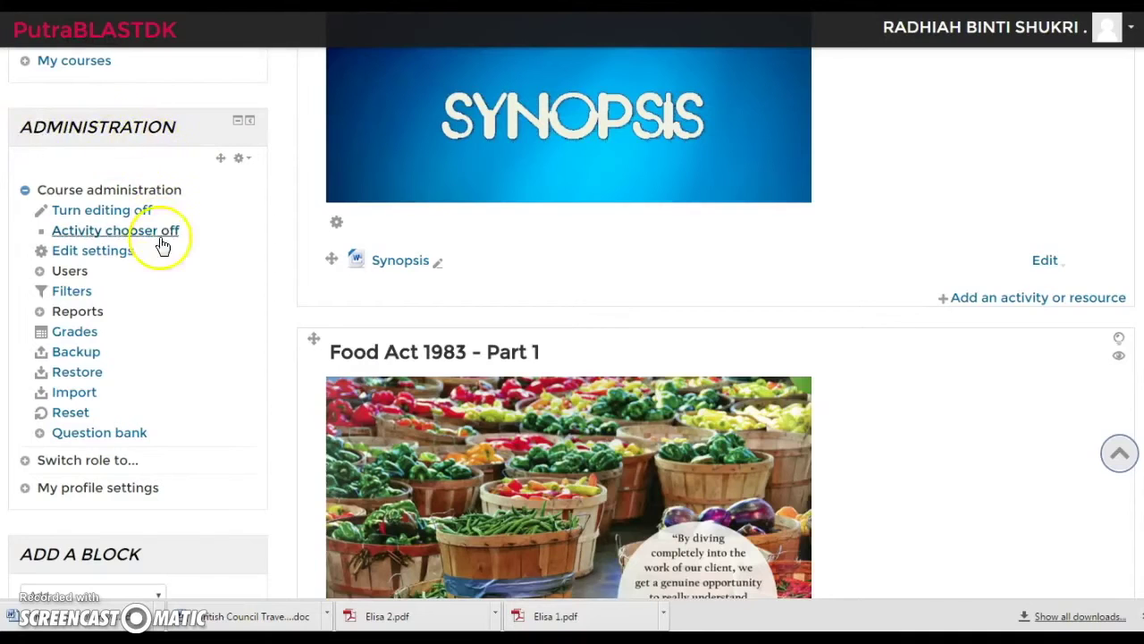
pyautogui.click(97, 435)
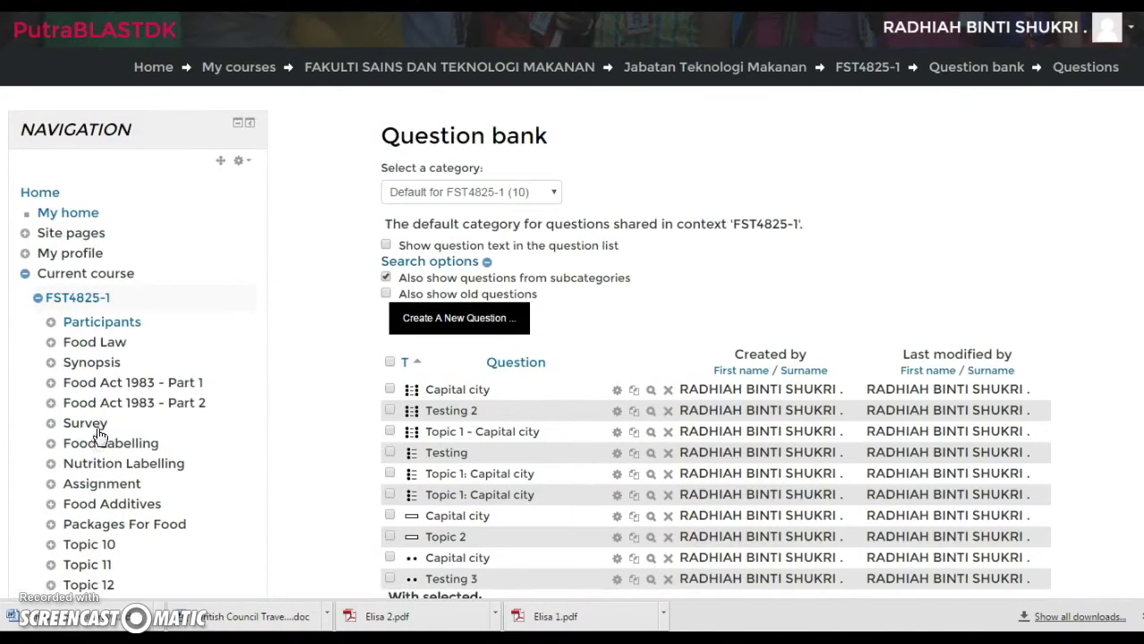
# Step: Examine the stored questions in the default category and the option for creating a new question
pyautogui.scroll(-2, 655, 307)
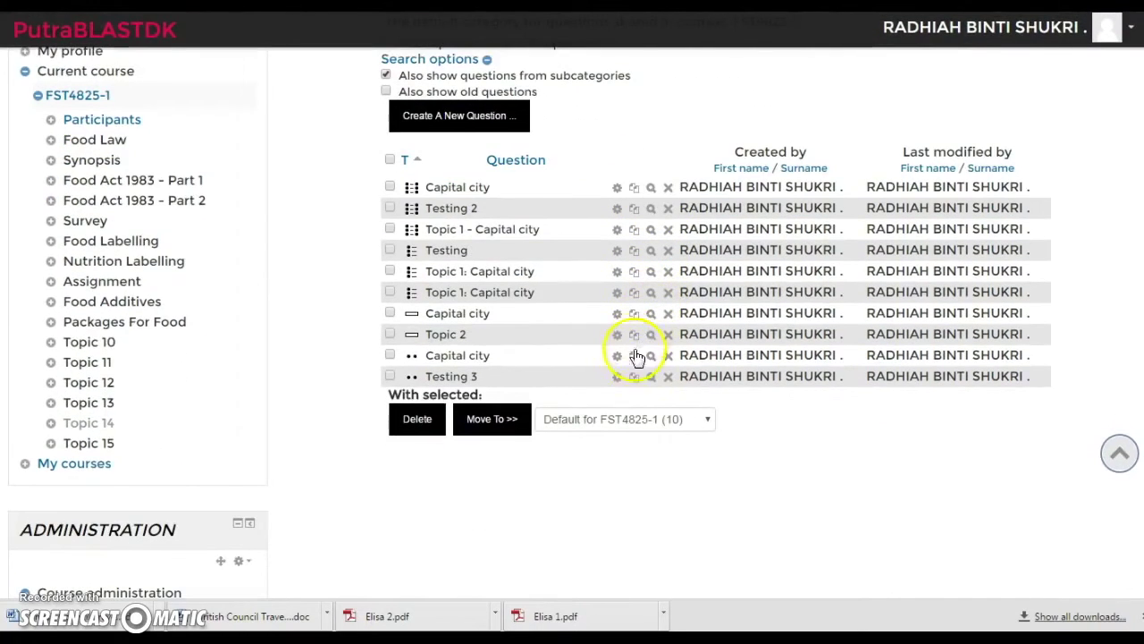
pyautogui.scroll(2, 618, 398)
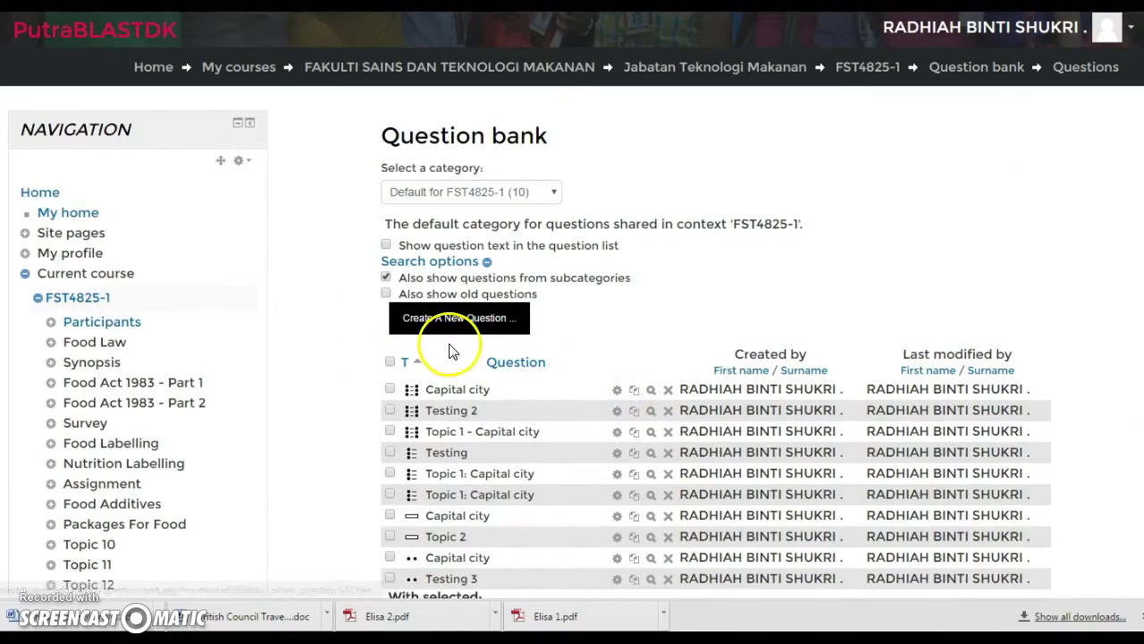
pyautogui.click(408, 331)
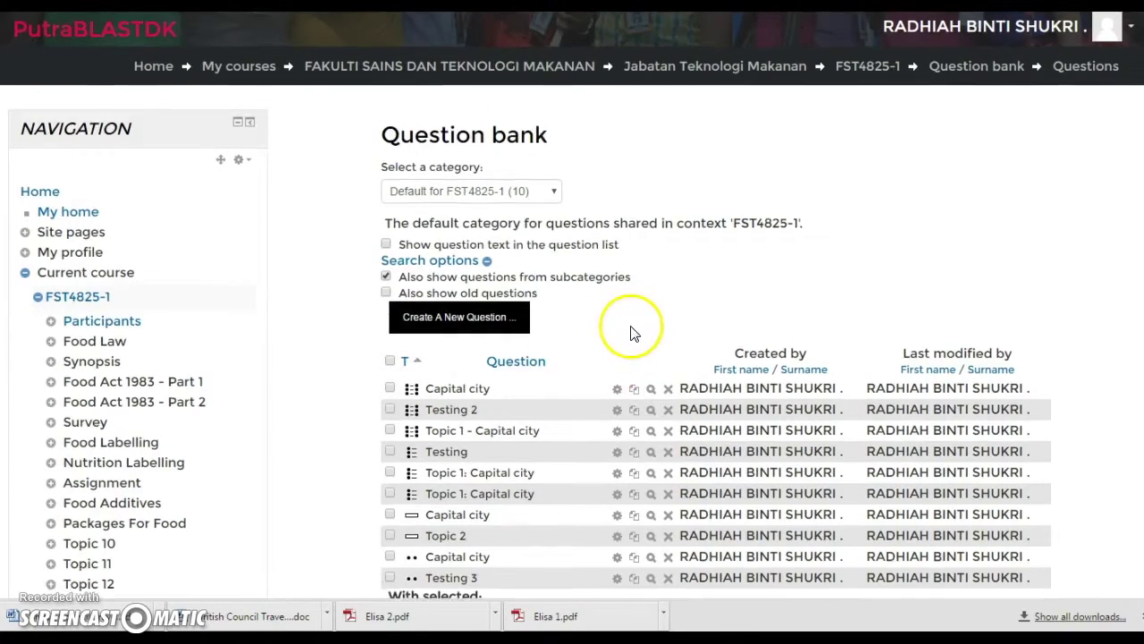
pyautogui.scroll(-1, 631, 332)
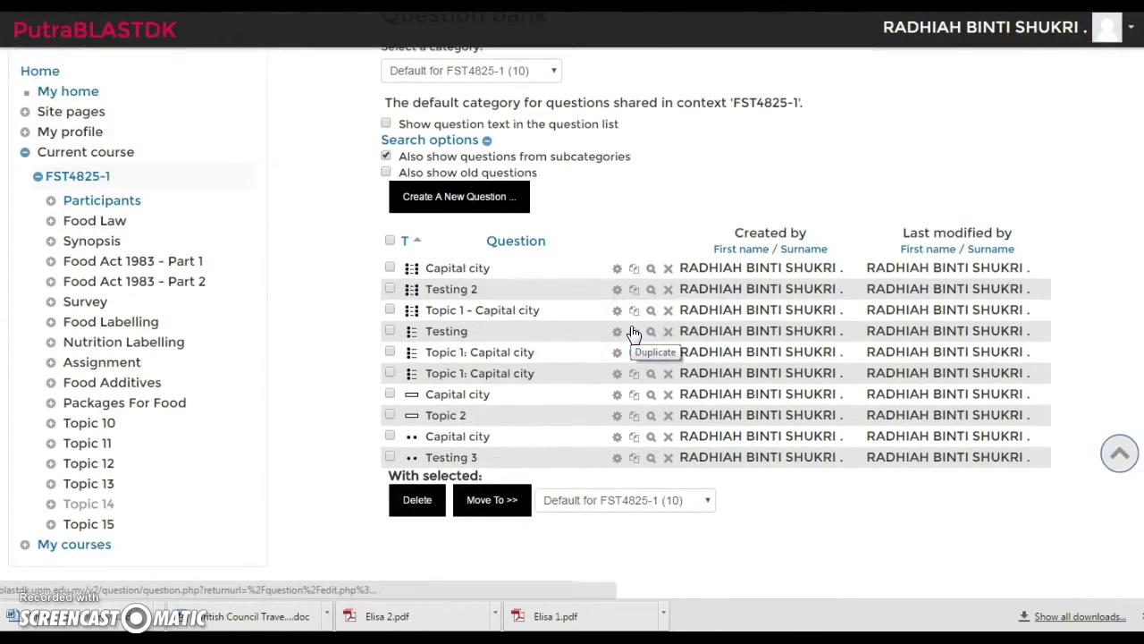
pyautogui.scroll(1, 755, 241)
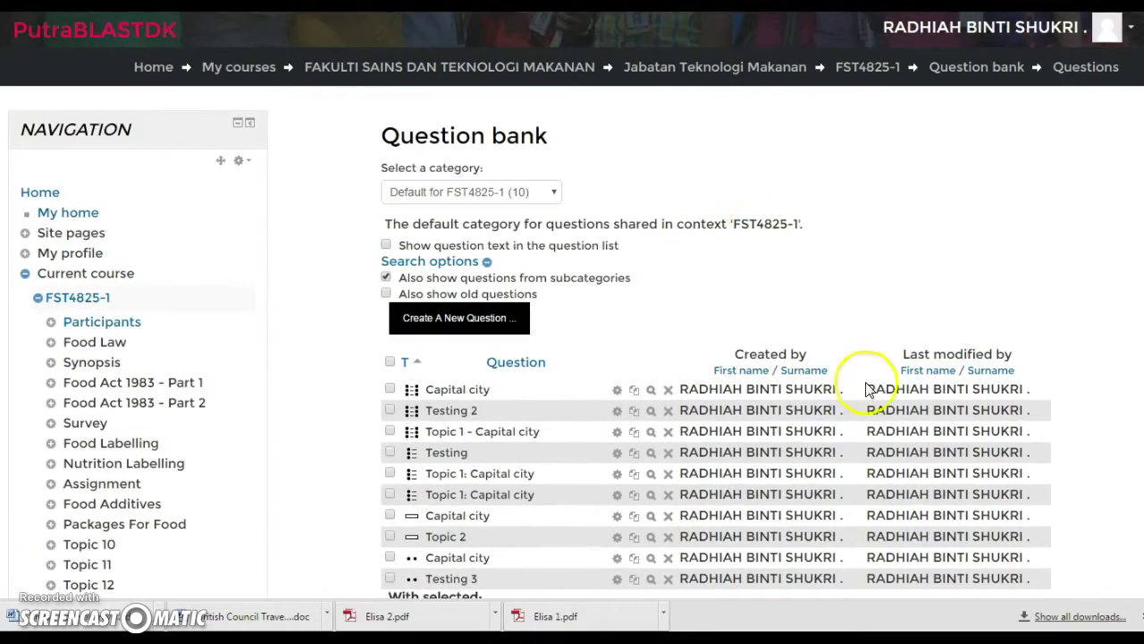